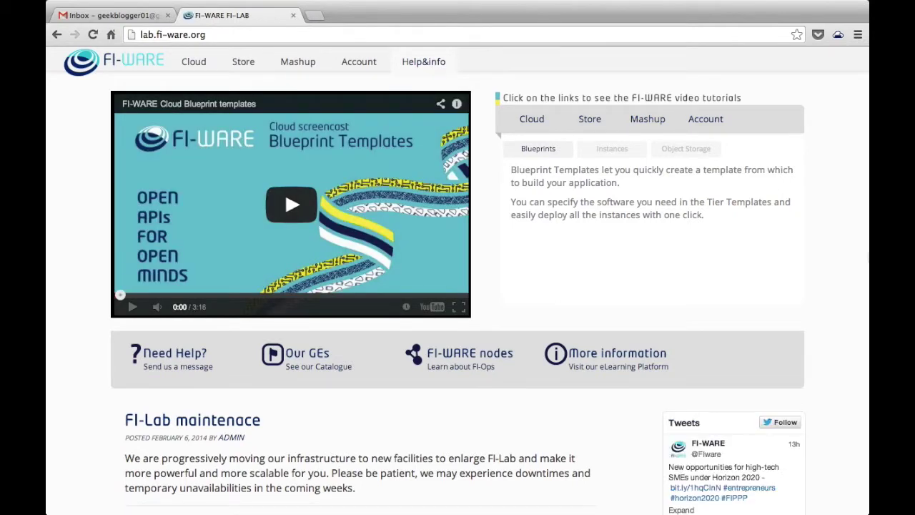
Step: Go from the FI-Lab home page to the Identity Manager sign-in page
left_click(361, 64)
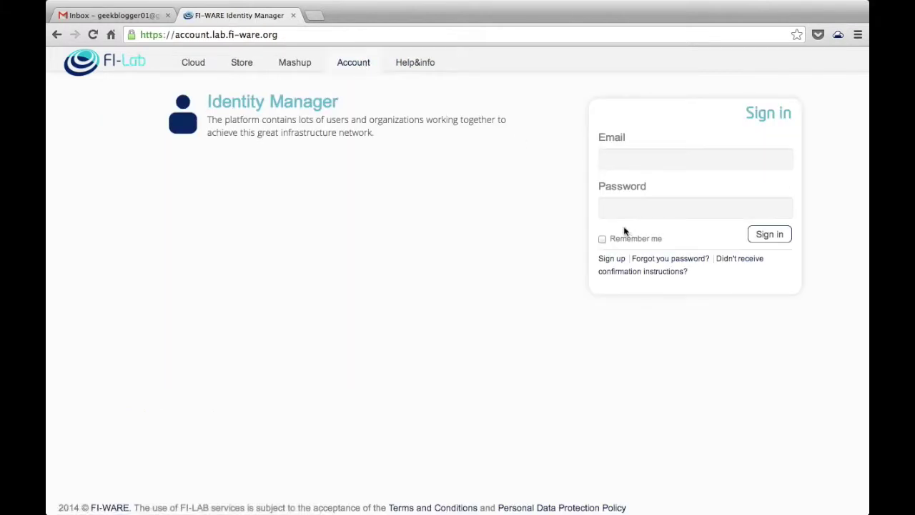
Step: Sign up a new account named Geek Blogger, entering an e-mail address and a confirmed password
left_click(603, 259)
left_click(588, 167)
type("Geek Blogger")
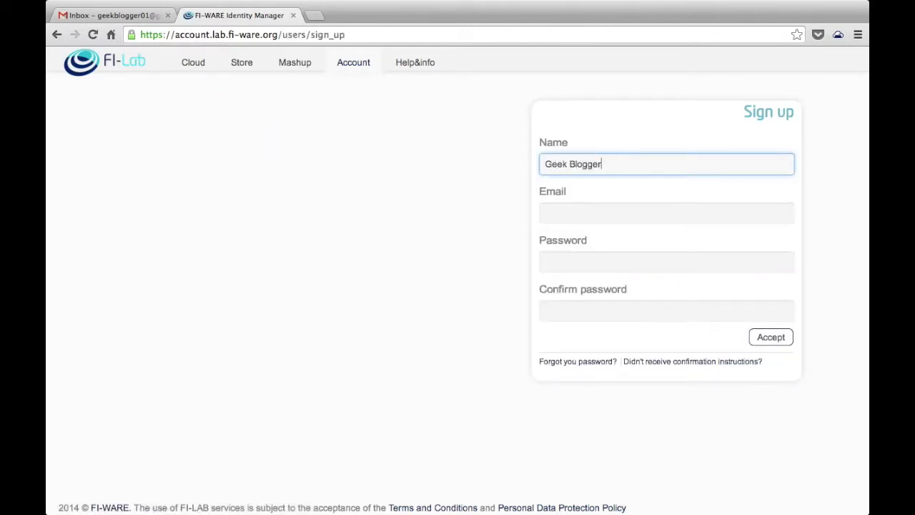
left_click(667, 213)
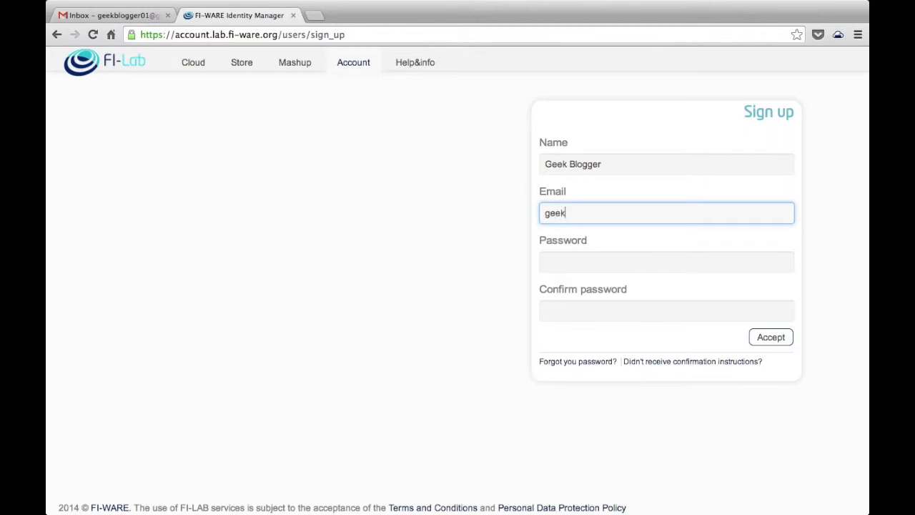
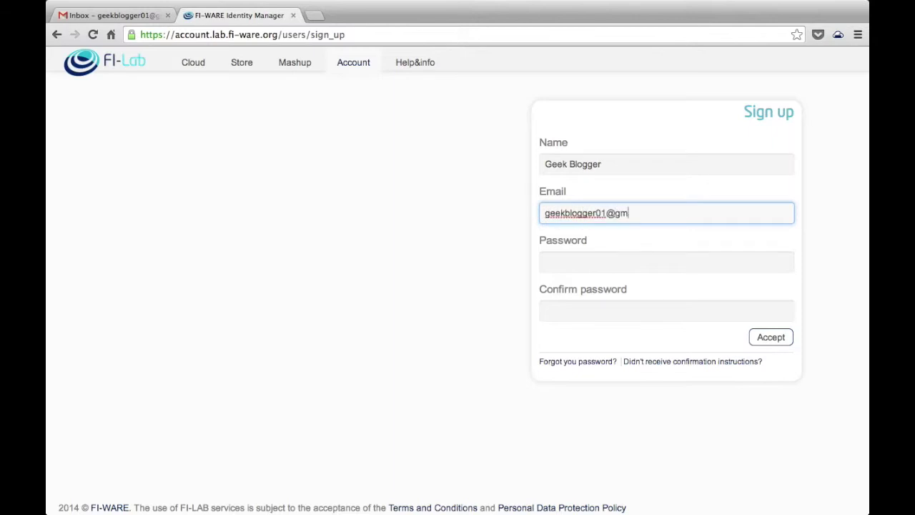
key("Tab")
type("**********")
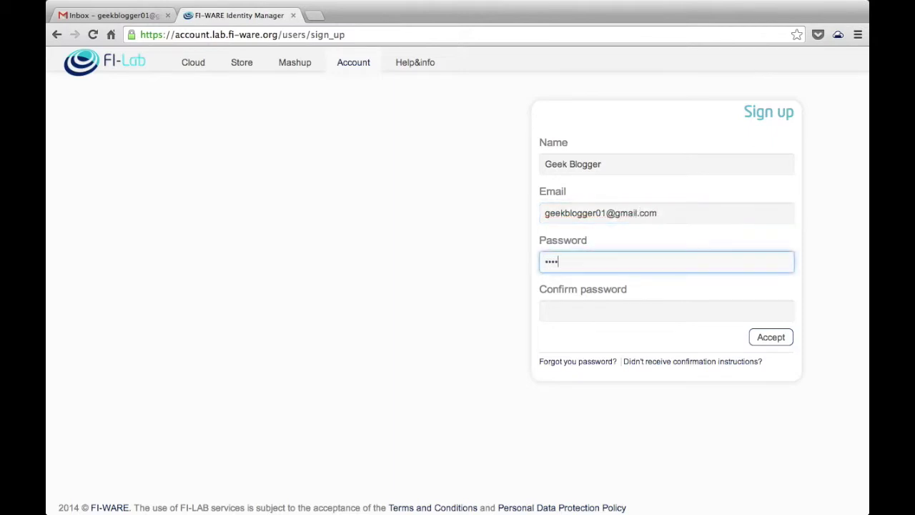
key("Tab")
type("****")
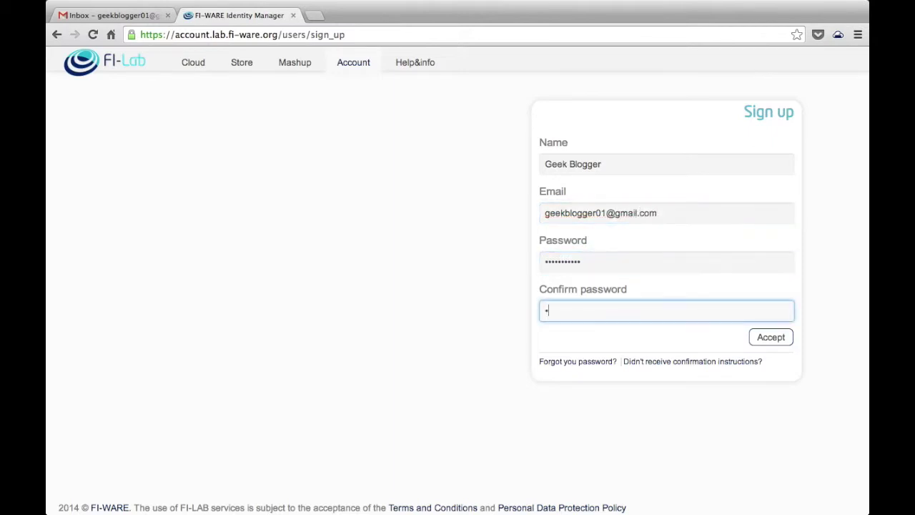
type("*******")
left_click(778, 338)
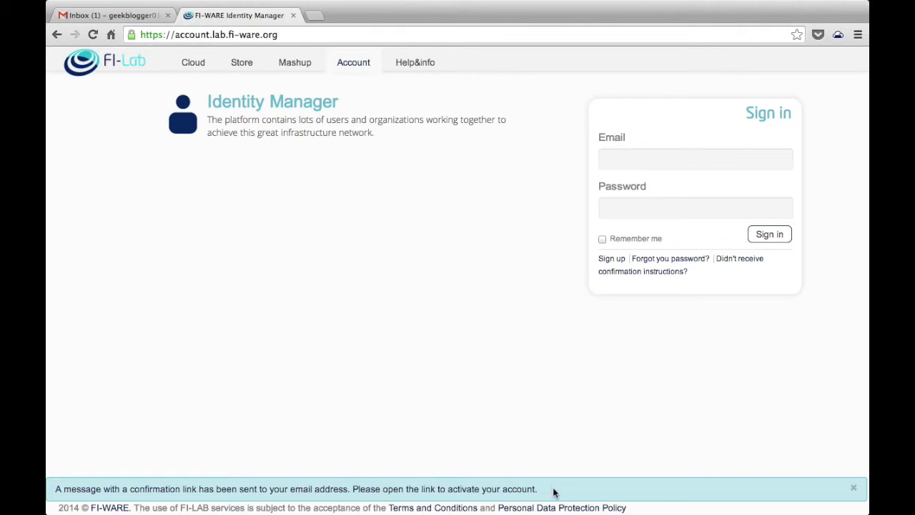
Step: Confirm the new account through the 'I accept' link in Gmail's FI-LAB confirmation e-mail
left_click(134, 17)
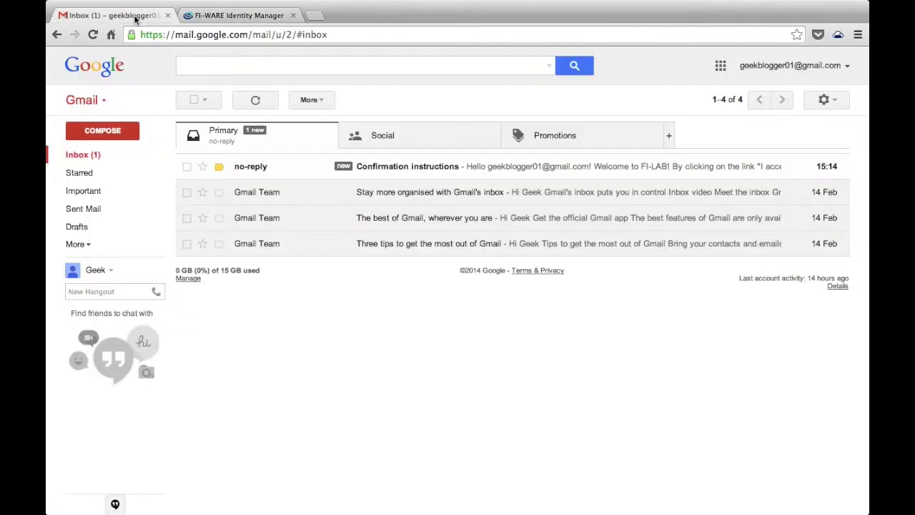
left_click(260, 165)
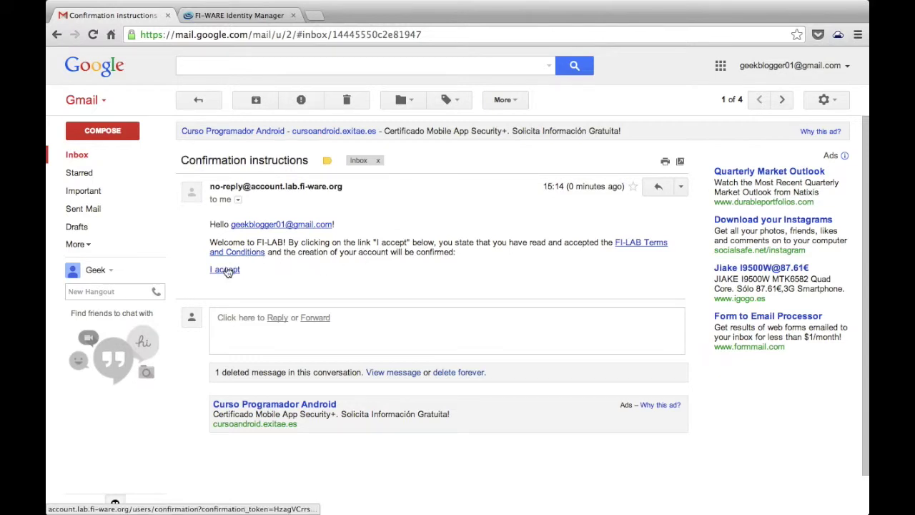
left_click(226, 270)
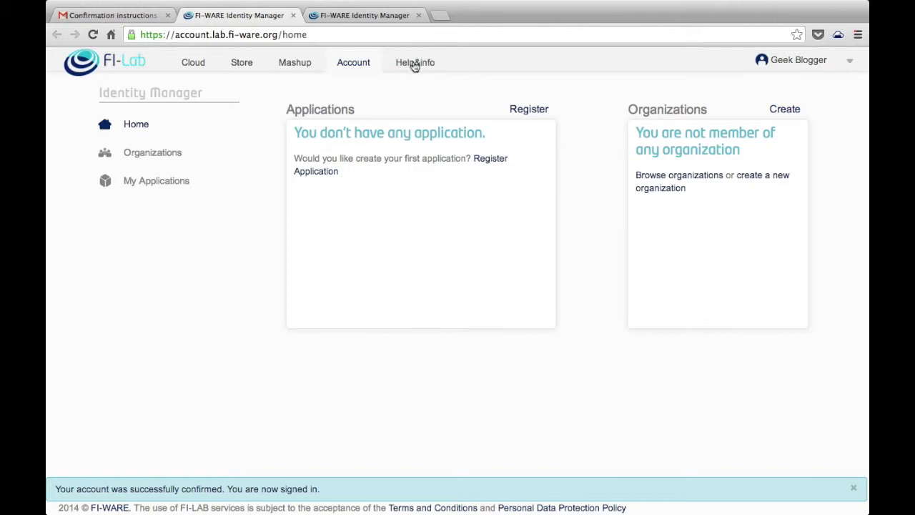
Step: Close the extra tab and reach the empty Organizations page via account Settings
left_click(419, 15)
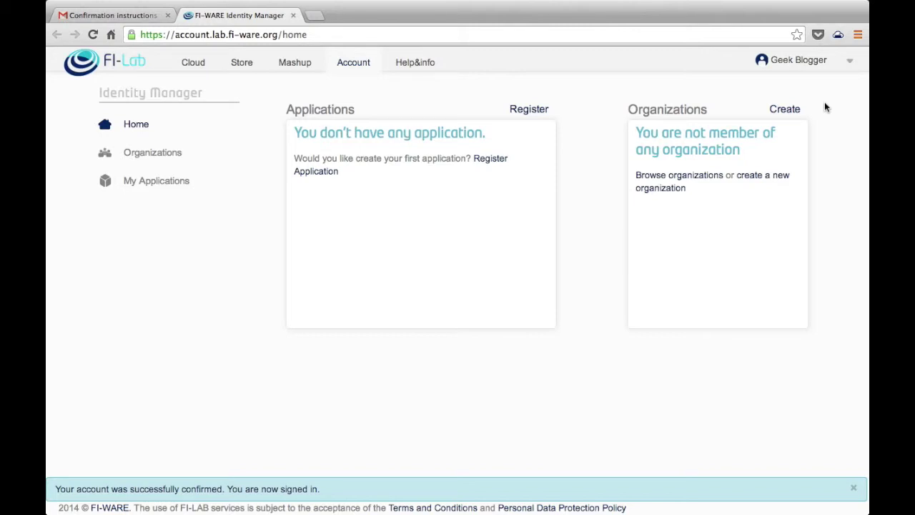
left_click(850, 62)
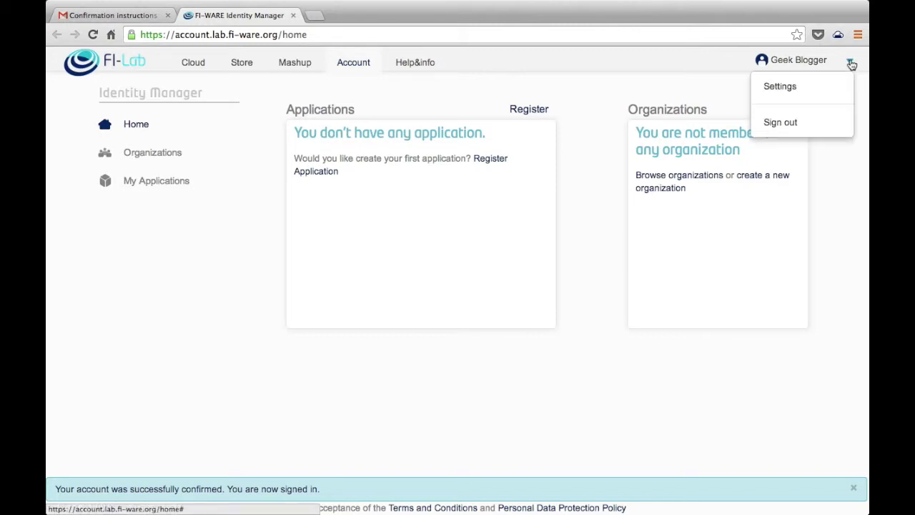
left_click(823, 86)
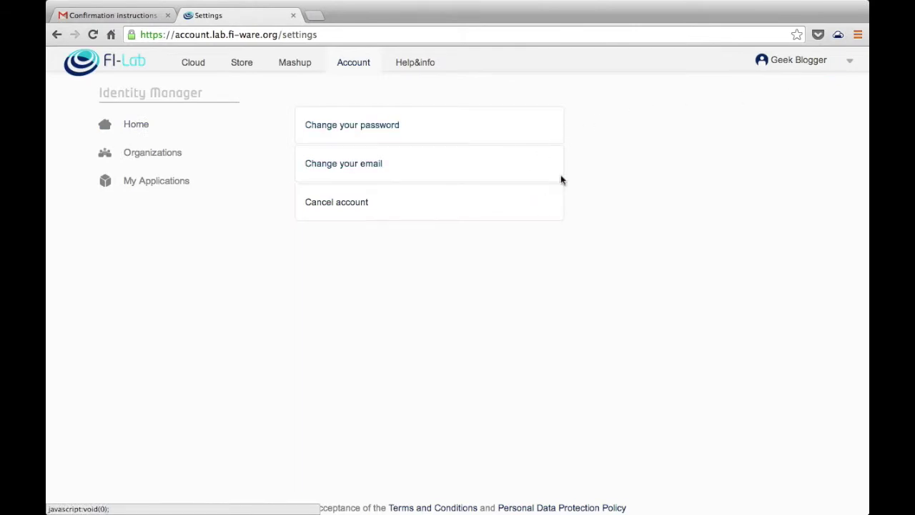
left_click(178, 158)
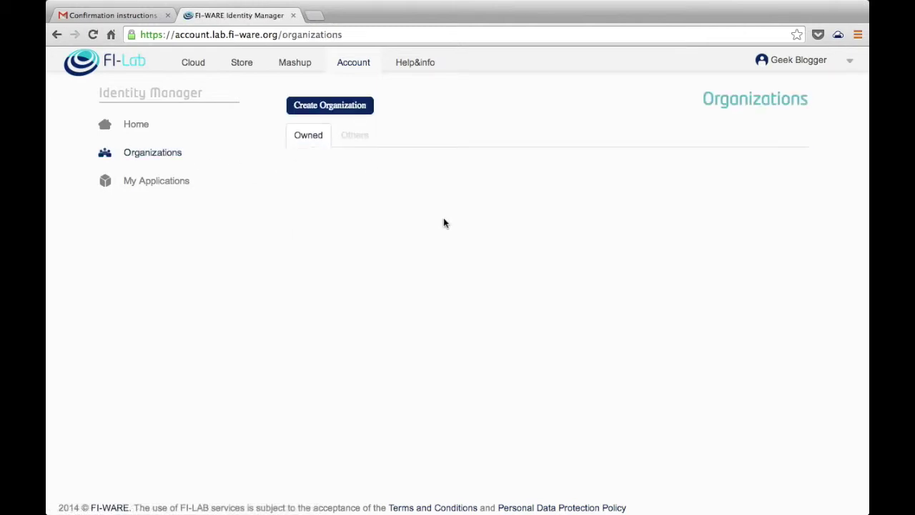
Step: Create the Geek Readers organization described as 'Group of users to read blogs about Gadgets'
left_click(359, 112)
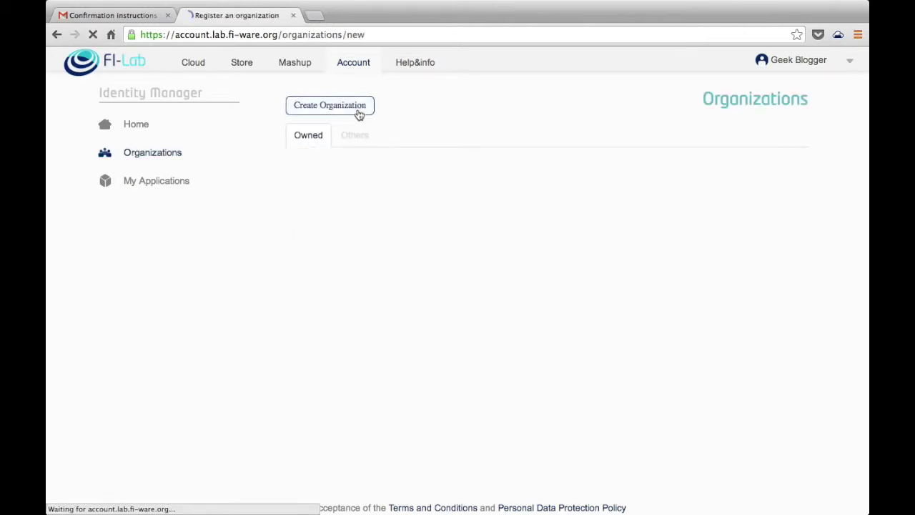
left_click(366, 155)
type("Gee")
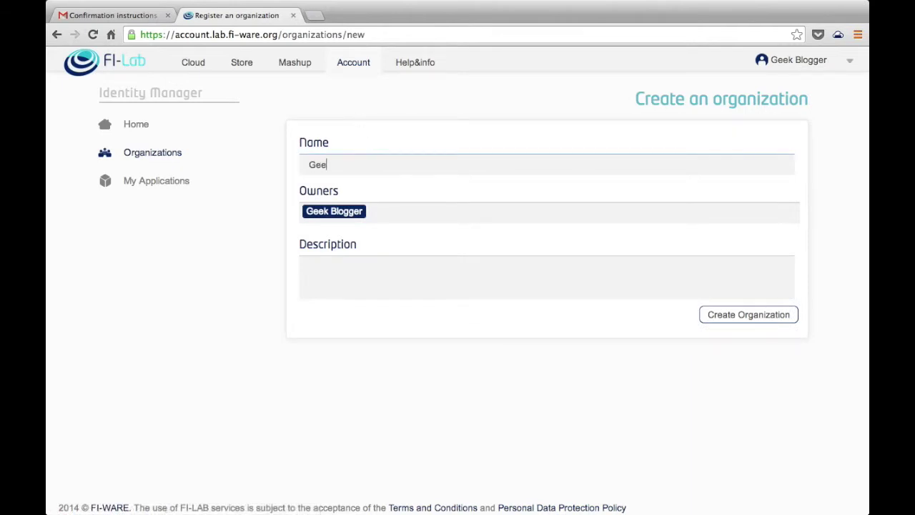
type("k Readers")
left_click(452, 259)
type("Organi")
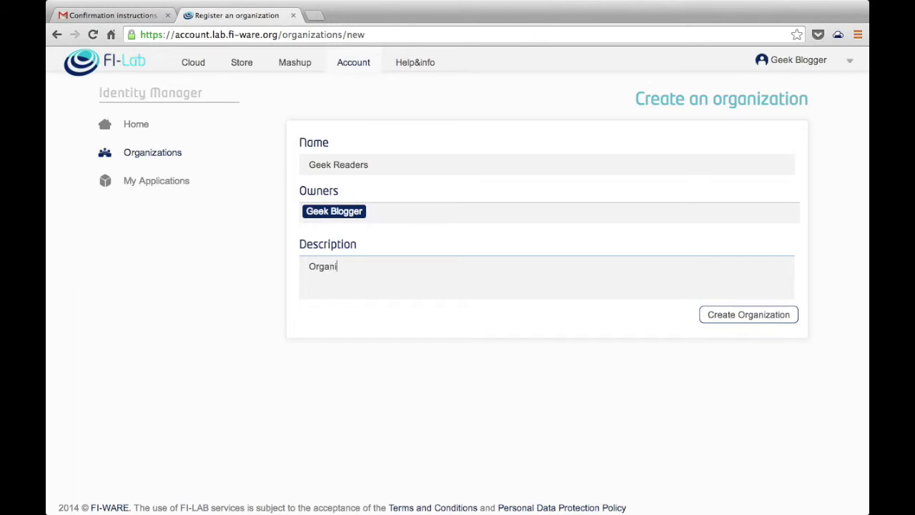
key("ctrl+a")
type("Gerou")
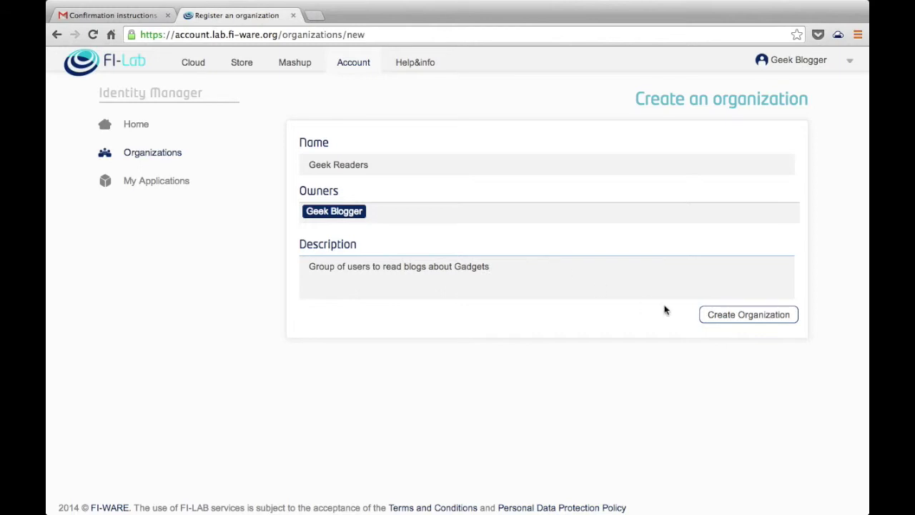
left_click(718, 315)
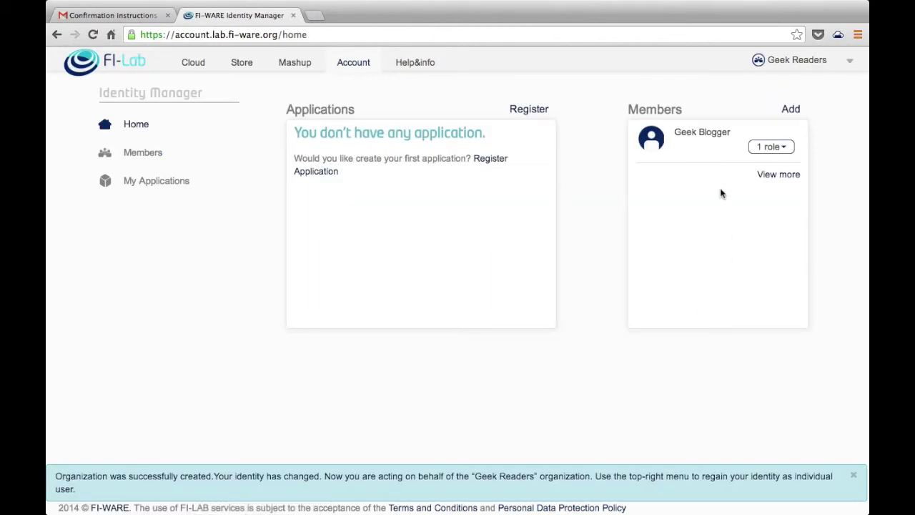
left_click(851, 62)
Step: Open the Geek Readers member list and select a first new member from the suggestions
mouse_move(845, 84)
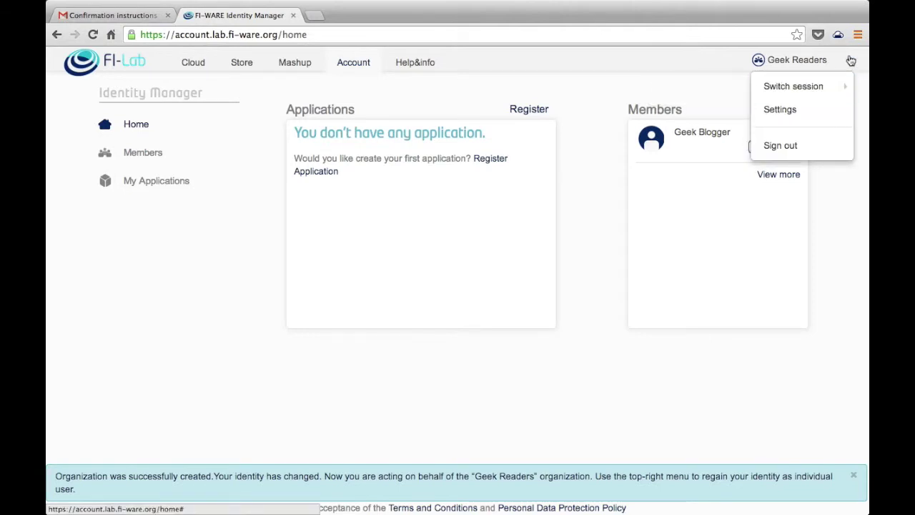
left_click(849, 61)
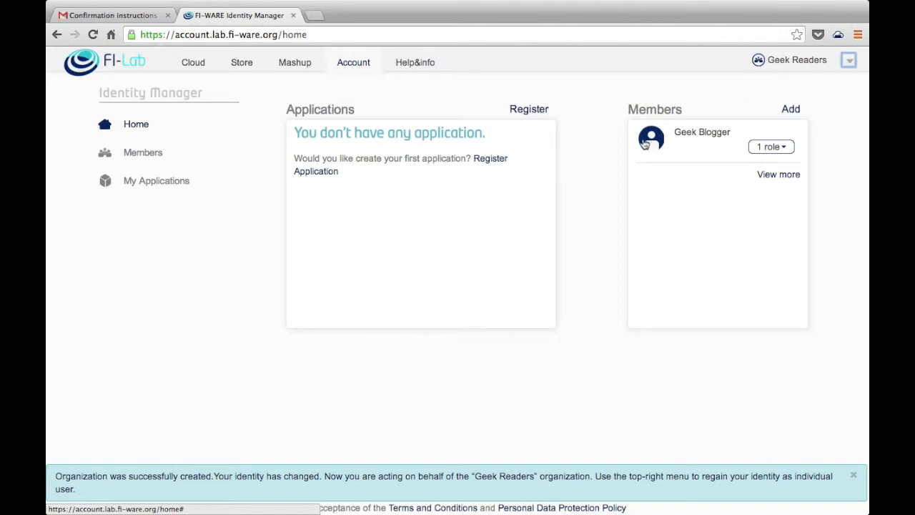
left_click(159, 157)
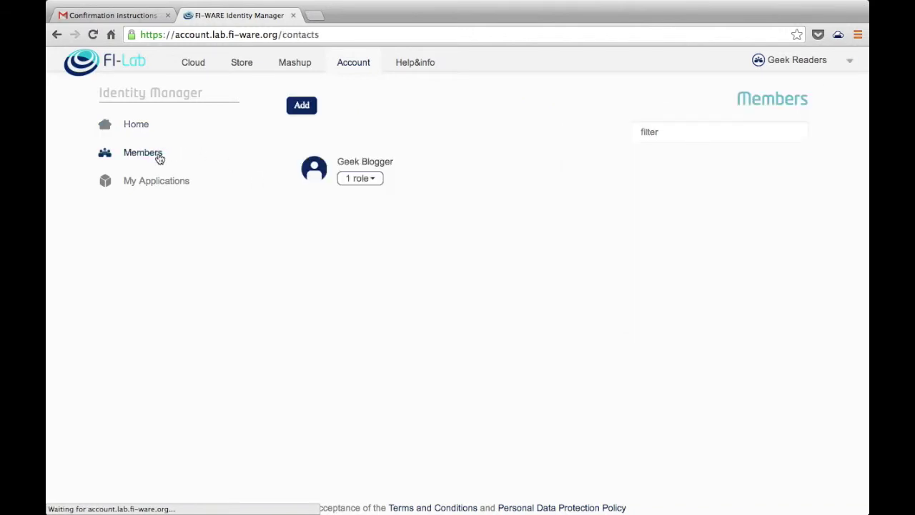
left_click(303, 106)
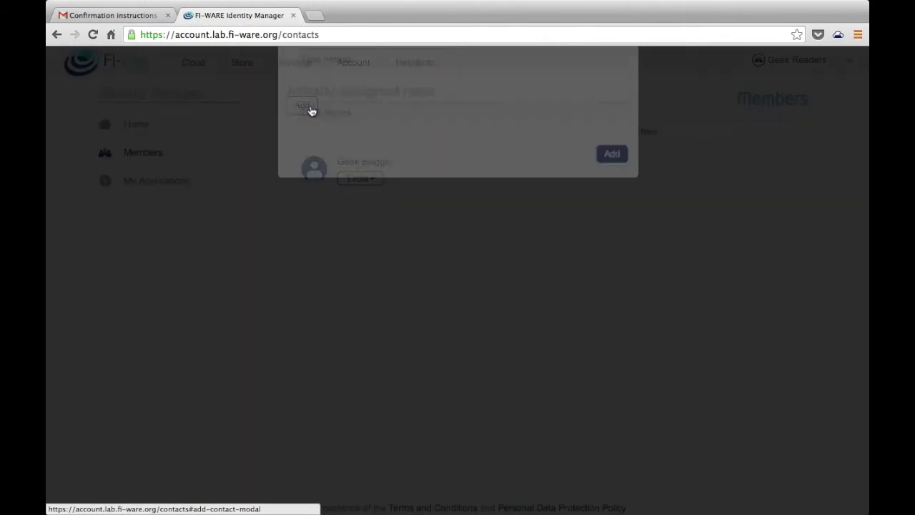
left_click(350, 168)
type("Javier")
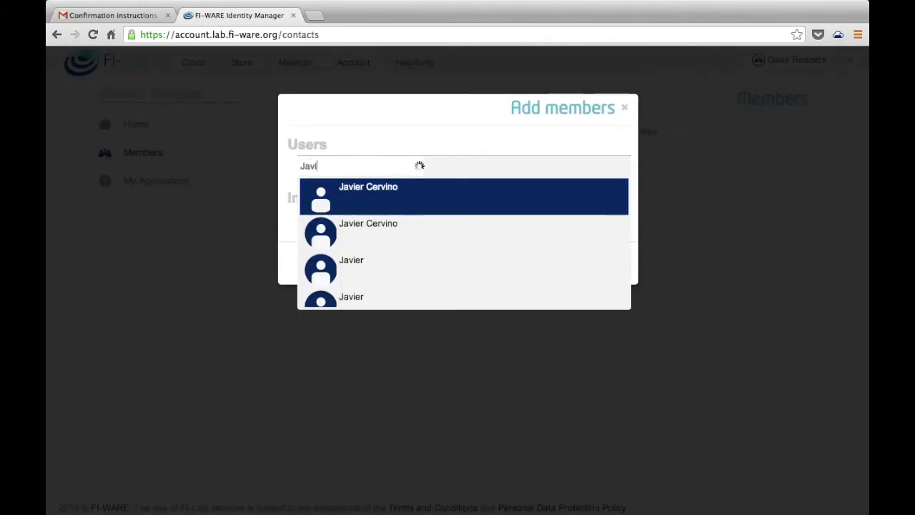
left_click(326, 200)
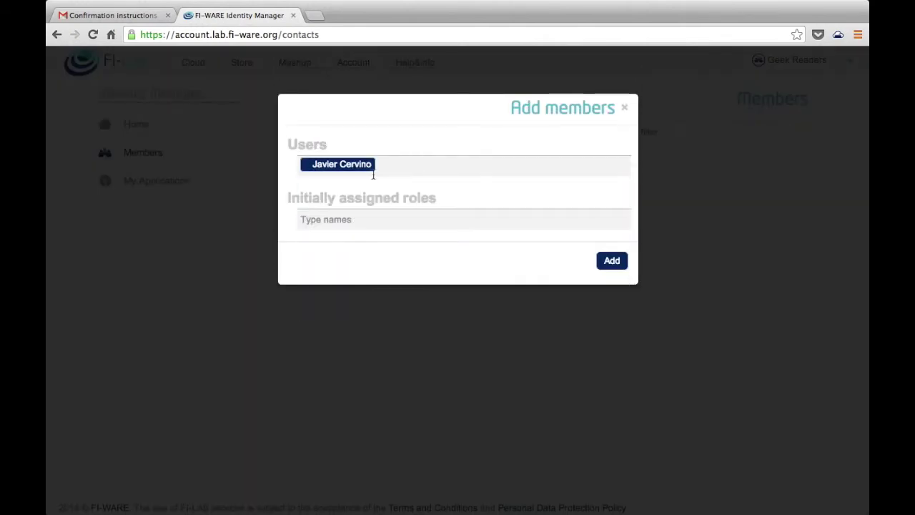
Step: Select two more users, add all three with the Member role, and view Applications
type("Javier")
left_click(394, 185)
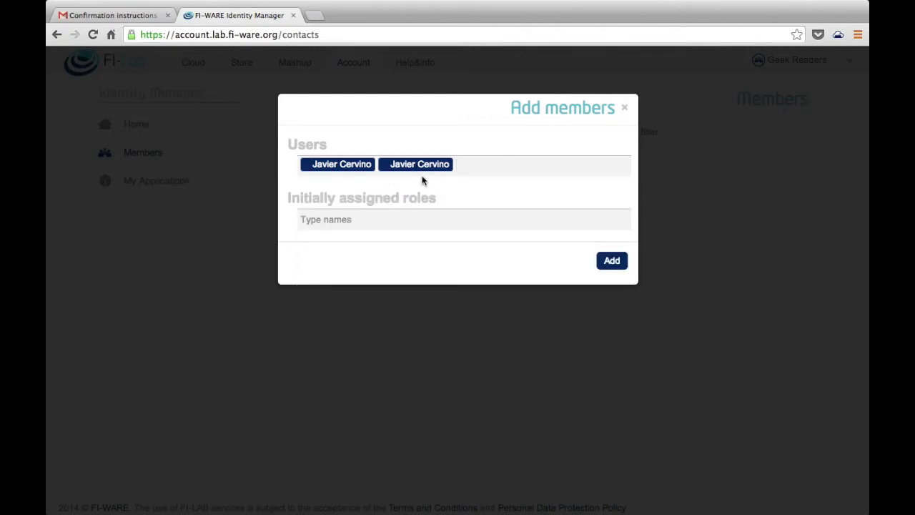
type("Alvaro")
left_click(387, 197)
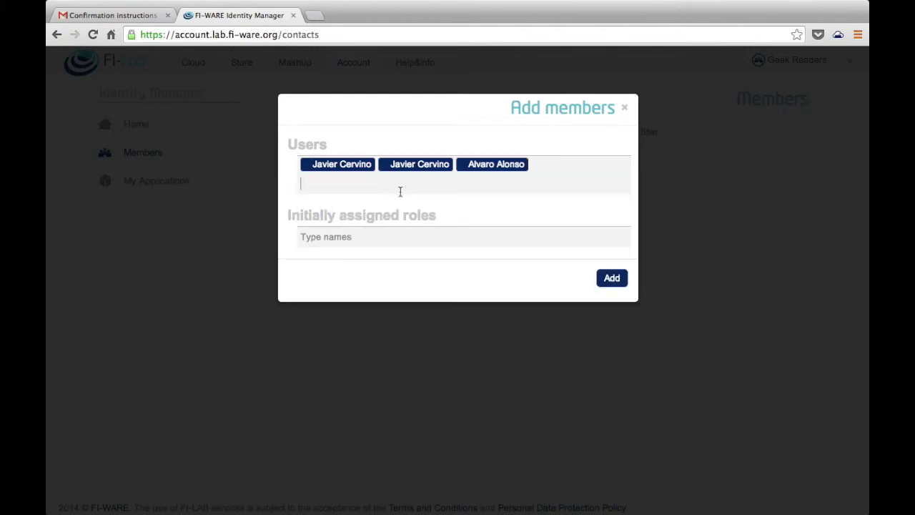
left_click(380, 234)
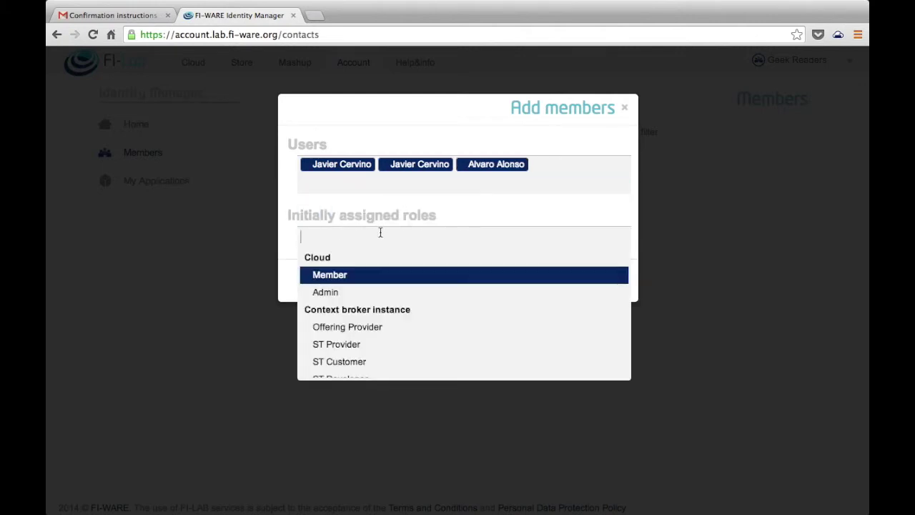
left_click(348, 278)
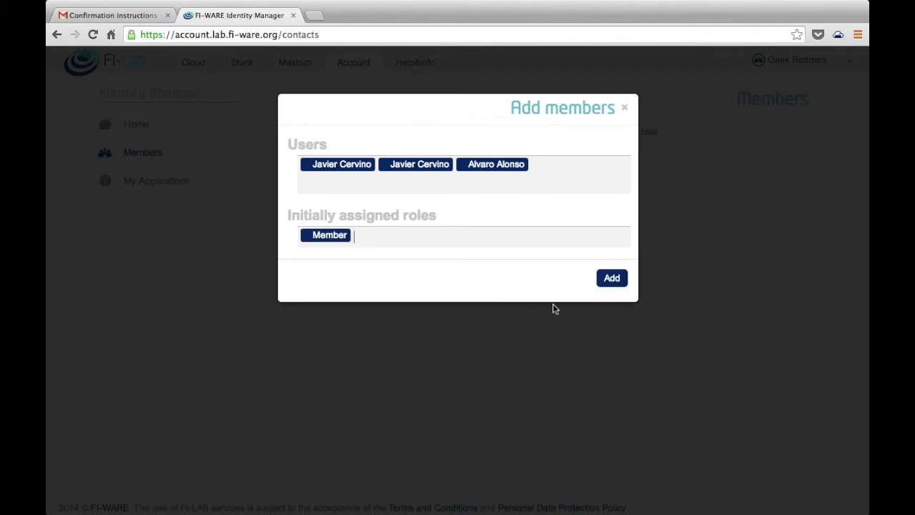
left_click(610, 278)
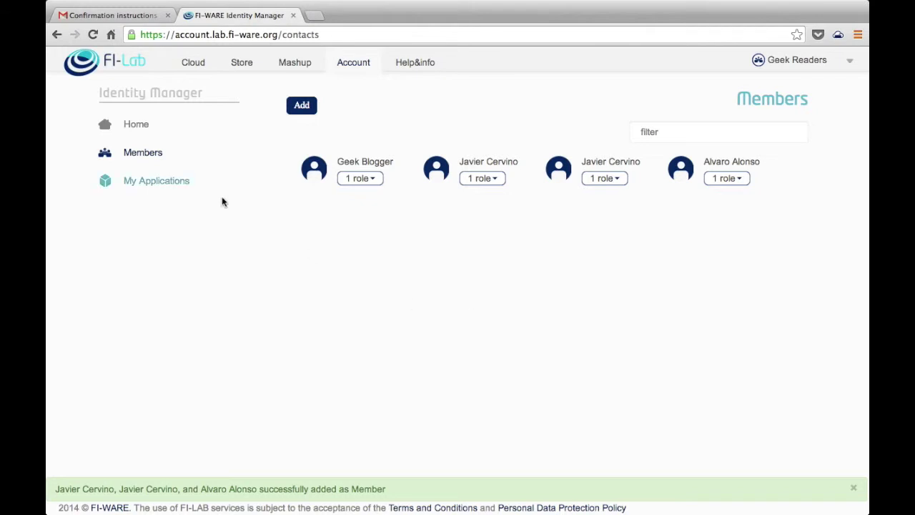
left_click(157, 183)
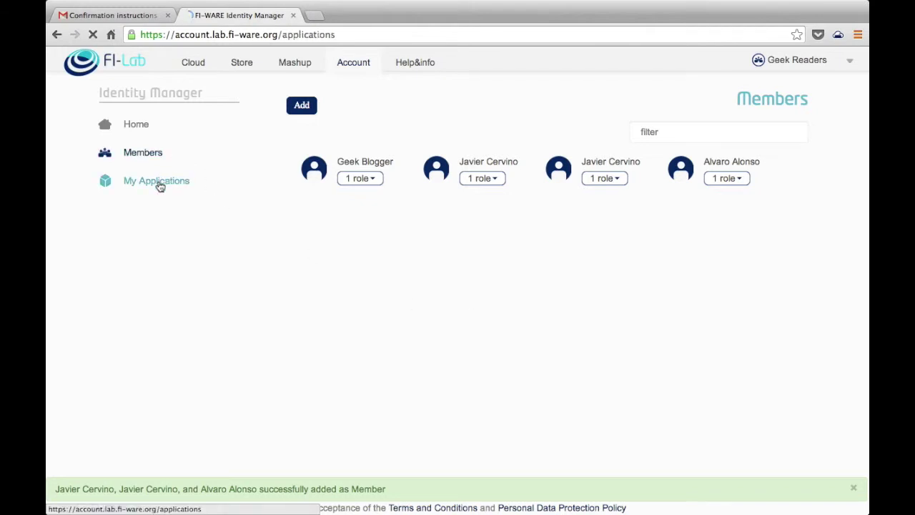
Step: Edit the Geek Readers profile and upload Inspector_Gadget.jpg as its avatar
left_click(136, 125)
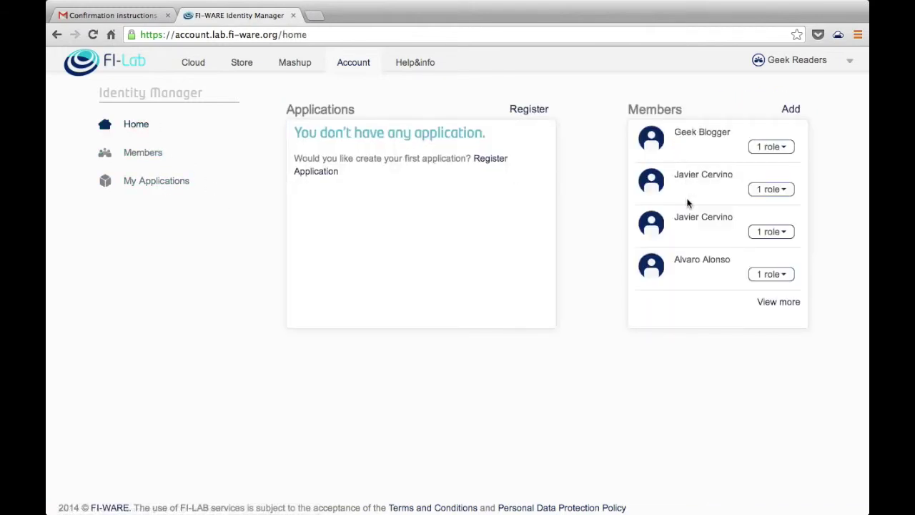
left_click(794, 60)
mouse_move(415, 109)
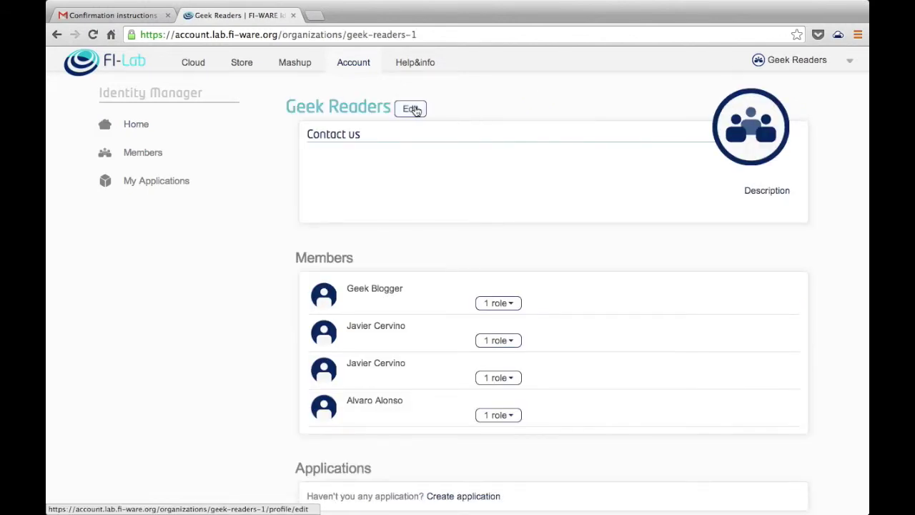
left_click(412, 108)
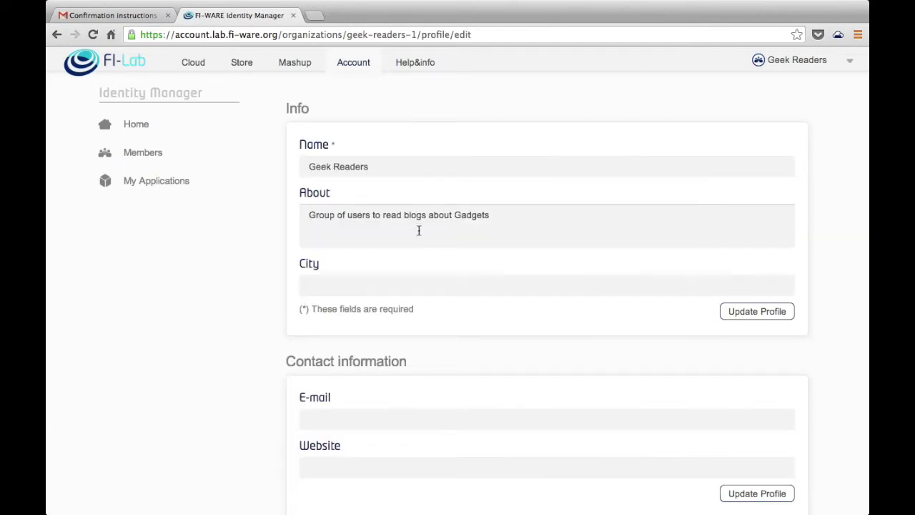
scroll(419, 230, "down", 5)
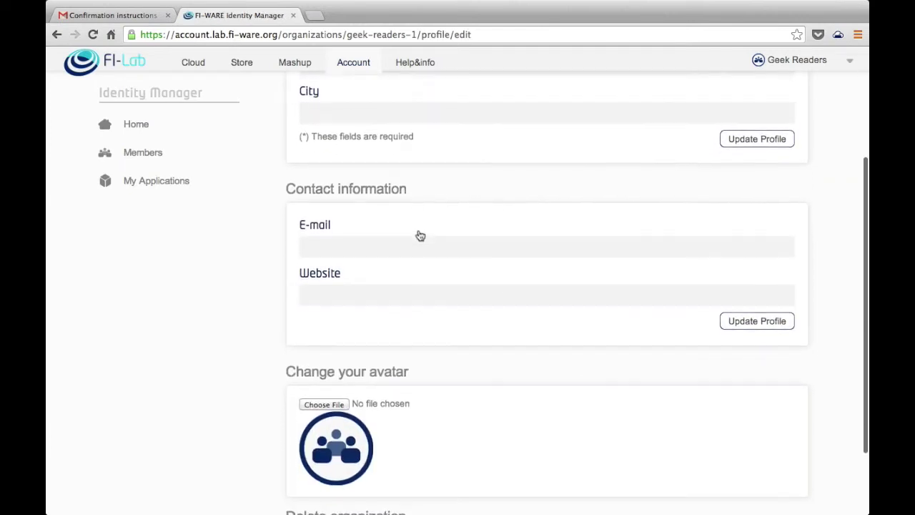
scroll(419, 233, "down", 3)
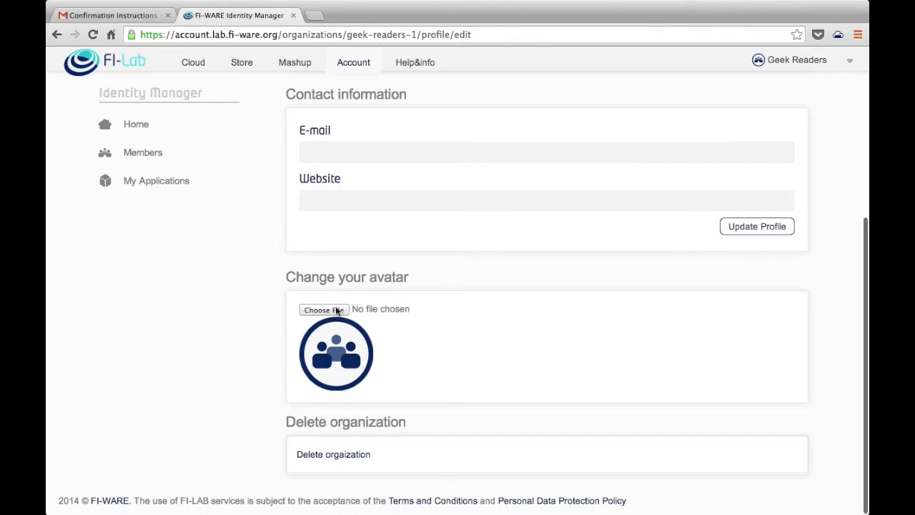
left_click(337, 310)
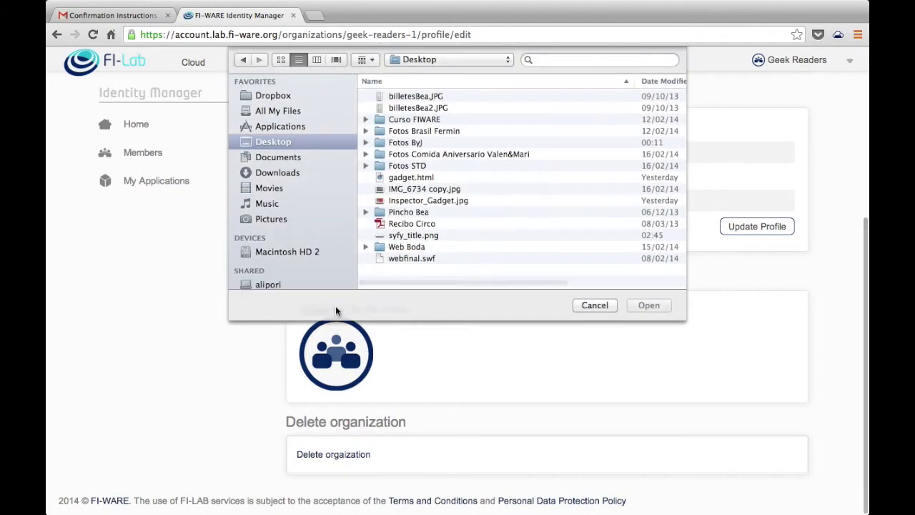
left_click(413, 200)
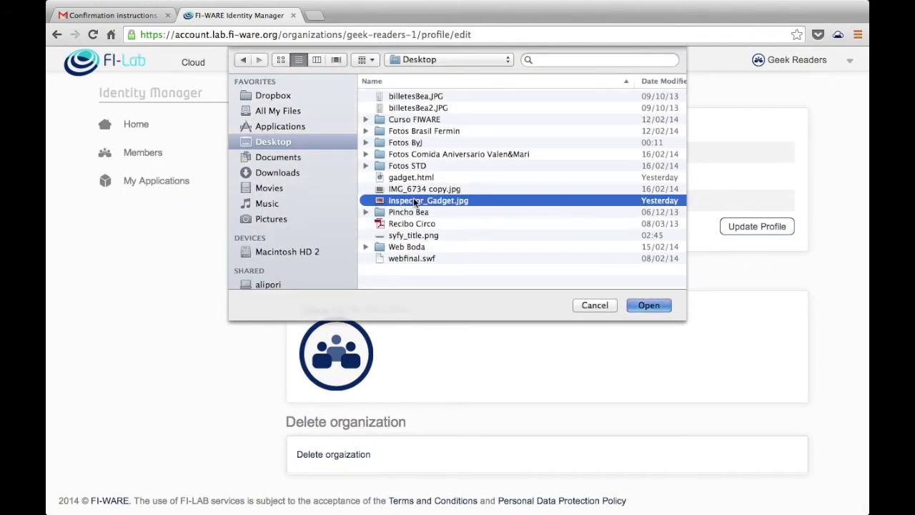
left_click(648, 305)
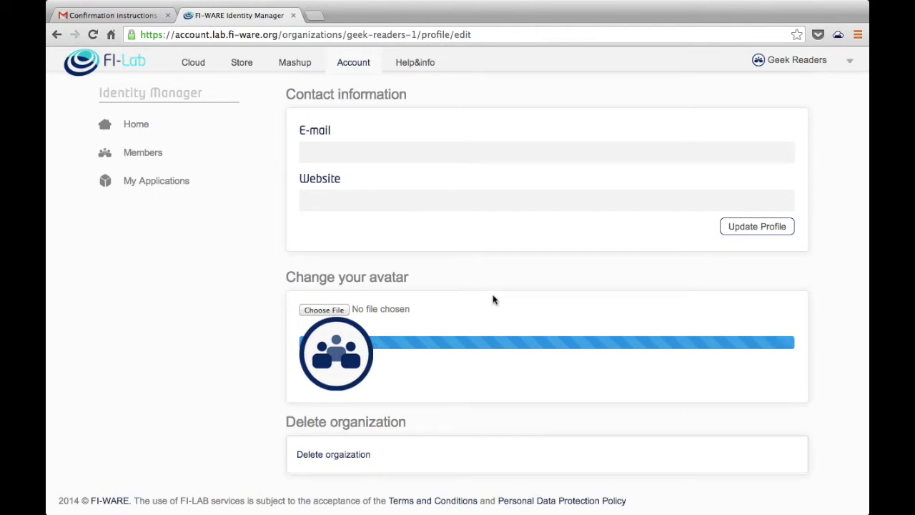
Step: Enlarge and reposition the crop square over the cartoon, then apply the crop
scroll(225, 392, "down", 5)
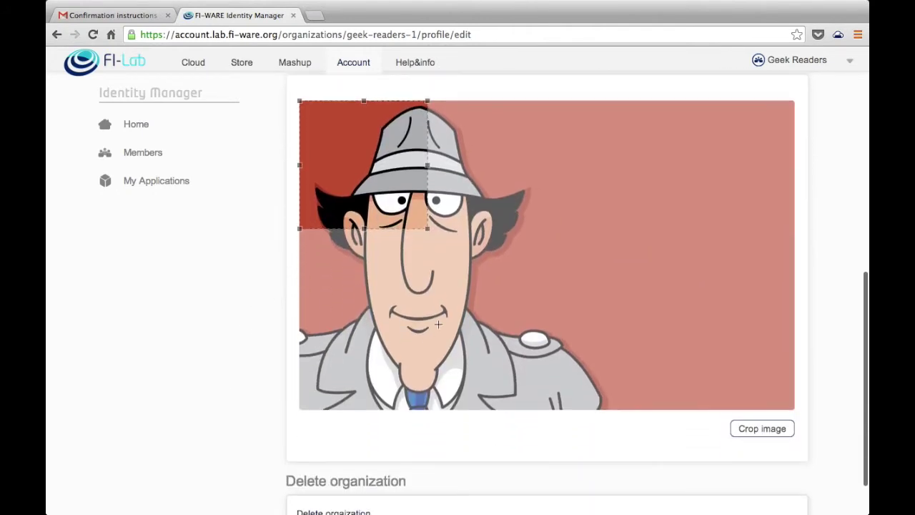
left_click_drag(429, 229, 580, 399)
scroll(496, 305, "down", 2)
left_click_drag(496, 306, 469, 302)
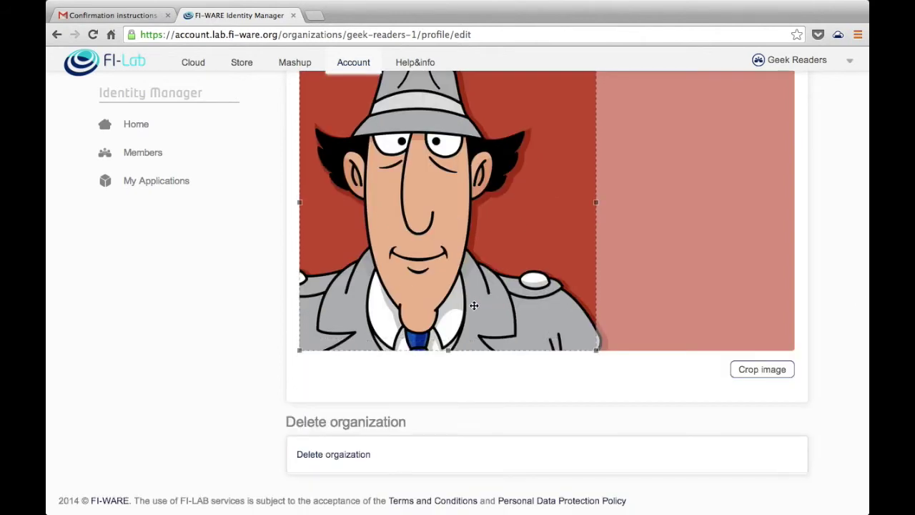
scroll(752, 277, "up", 1)
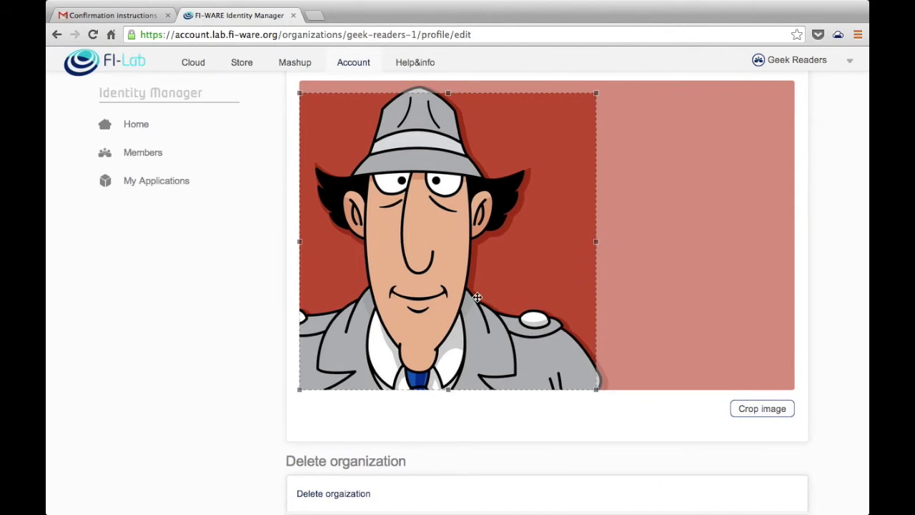
left_click_drag(476, 296, 476, 258)
left_click(782, 409)
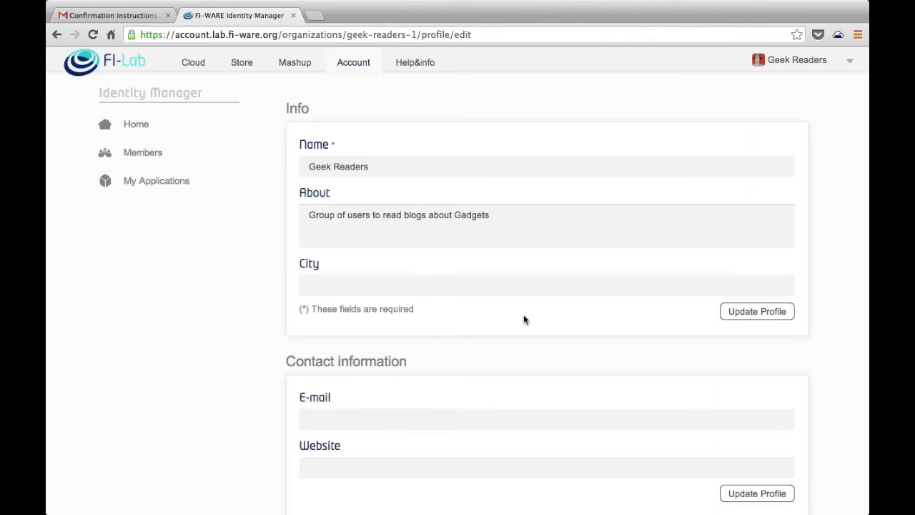
scroll(525, 320, "down", 4)
Step: Switch the session to the personal user, then back to Geek Readers from its Organizations list
scroll(524, 320, "up", 4)
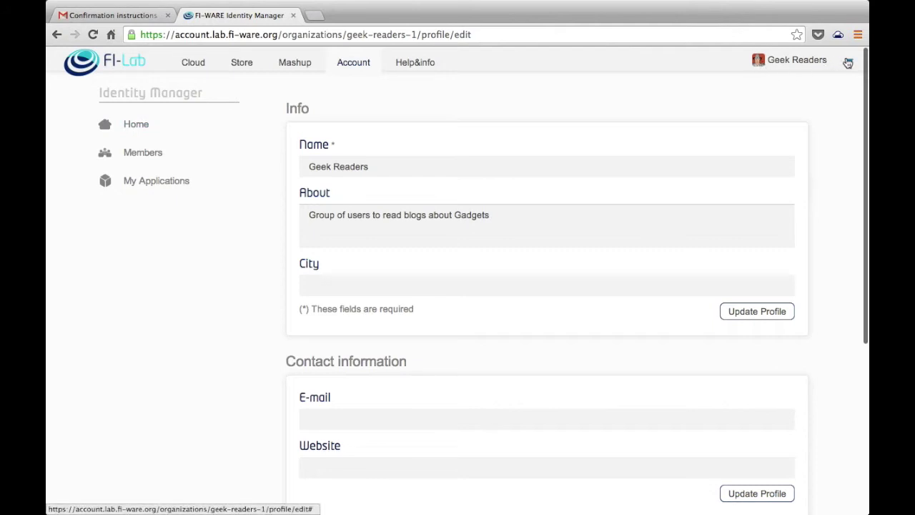
left_click(821, 61)
mouse_move(767, 89)
left_click(724, 99)
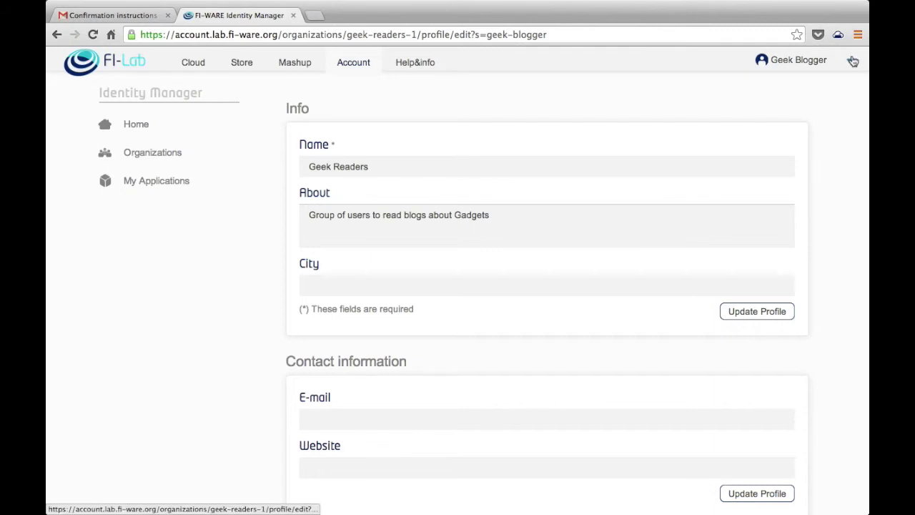
left_click(159, 152)
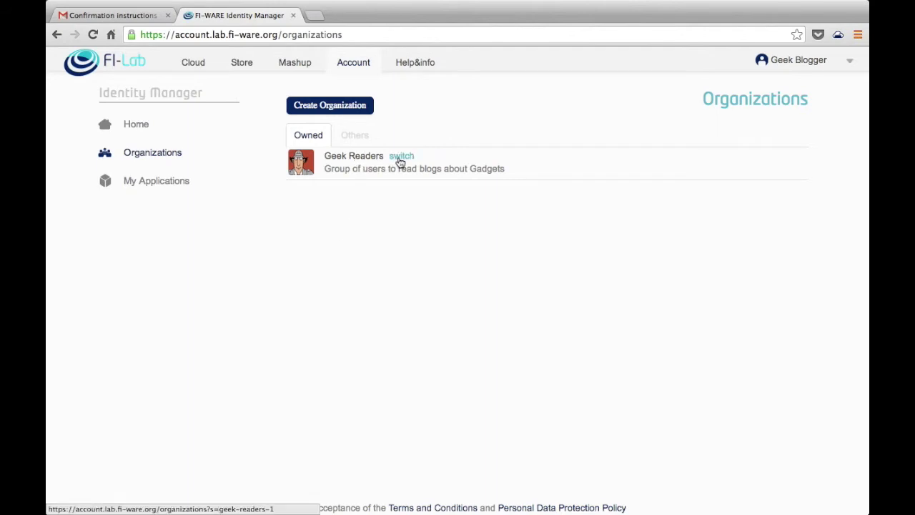
left_click(400, 159)
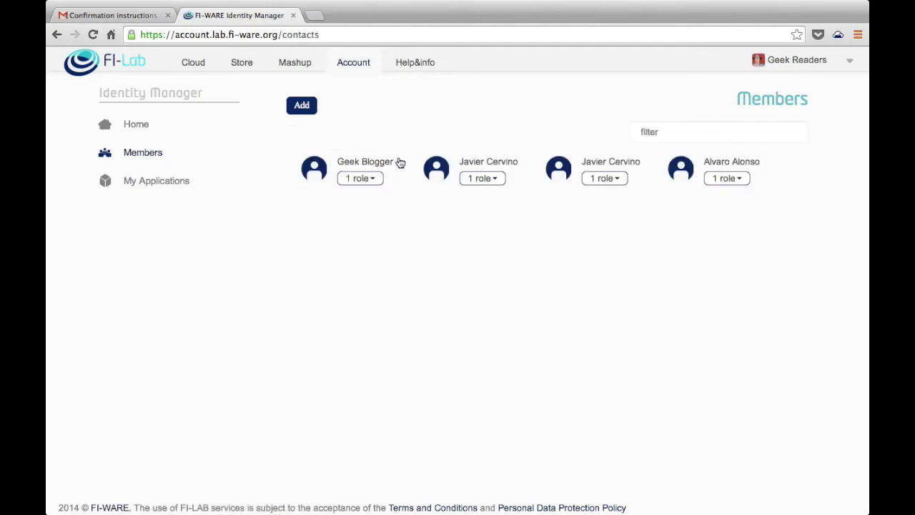
Step: View Geek Readers' settings, switch to the personal user session, then switch back to Geek Readers
left_click(851, 61)
left_click(827, 108)
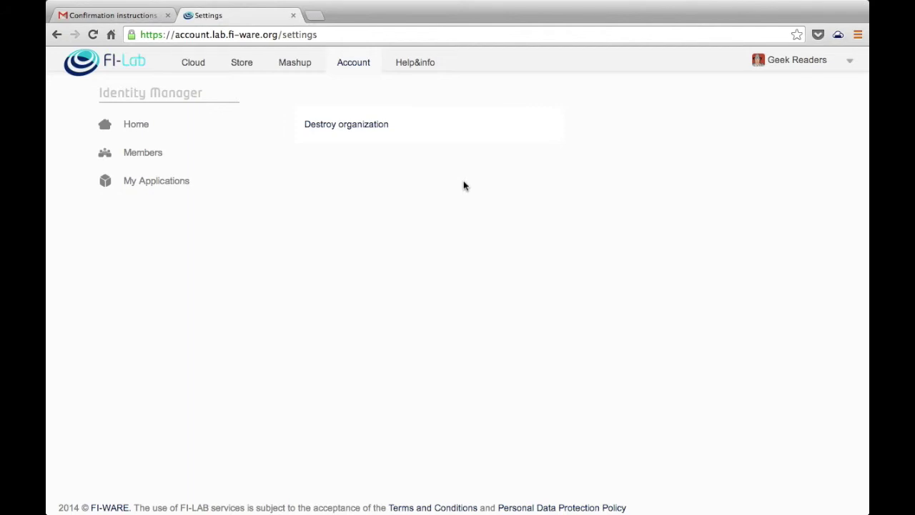
left_click(852, 62)
mouse_move(842, 85)
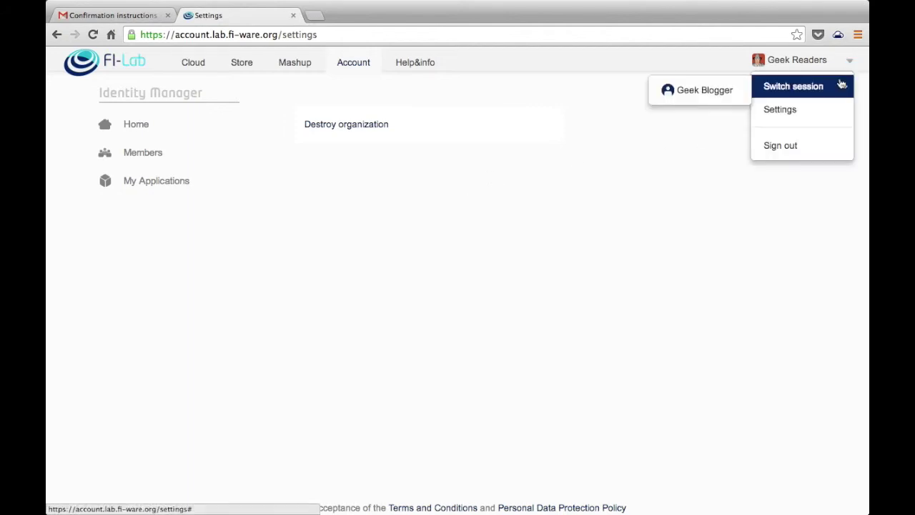
left_click(739, 88)
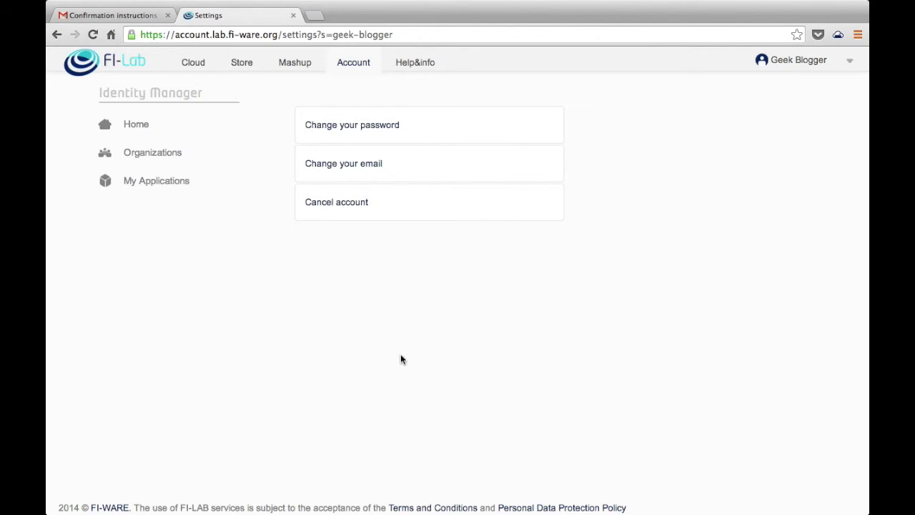
left_click(852, 63)
mouse_move(808, 86)
left_click(730, 90)
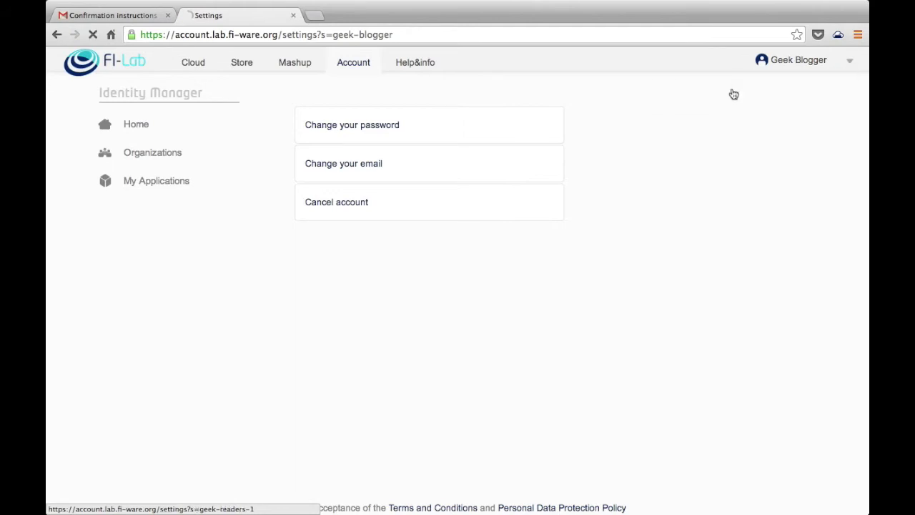
Step: Tick Owner under Geek Readers for the second member, giving them Member and Owner roles
left_click(160, 155)
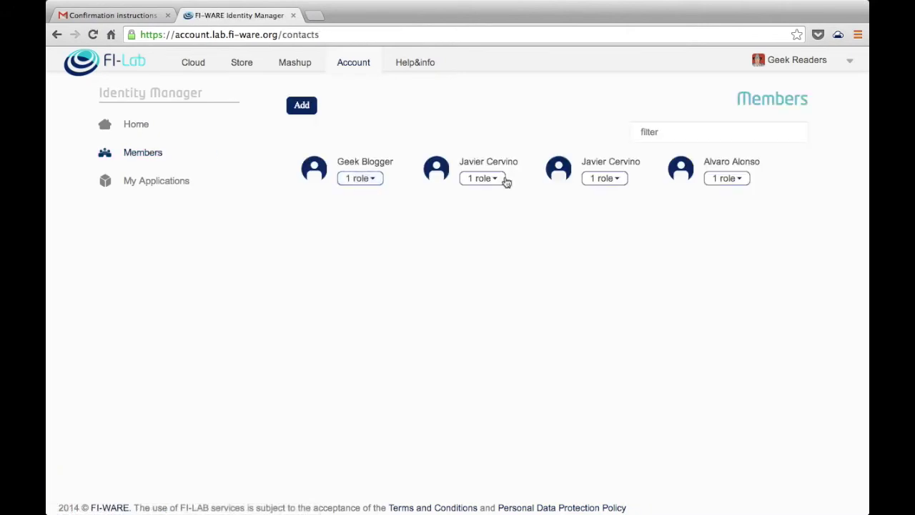
left_click(501, 181)
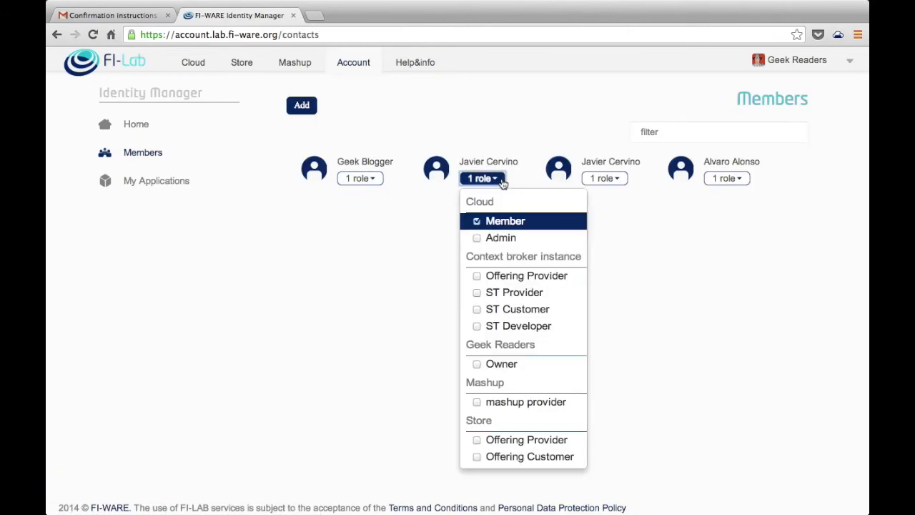
scroll(504, 277, "down", 1)
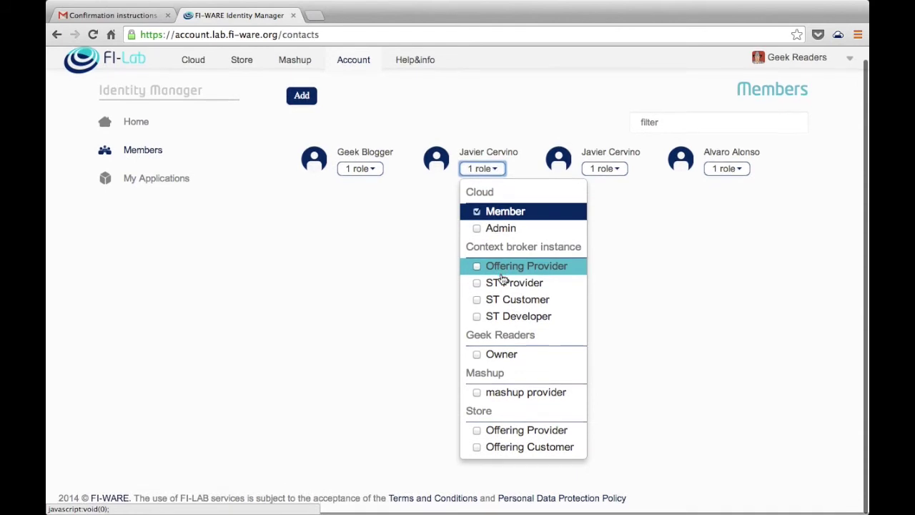
left_click(477, 355)
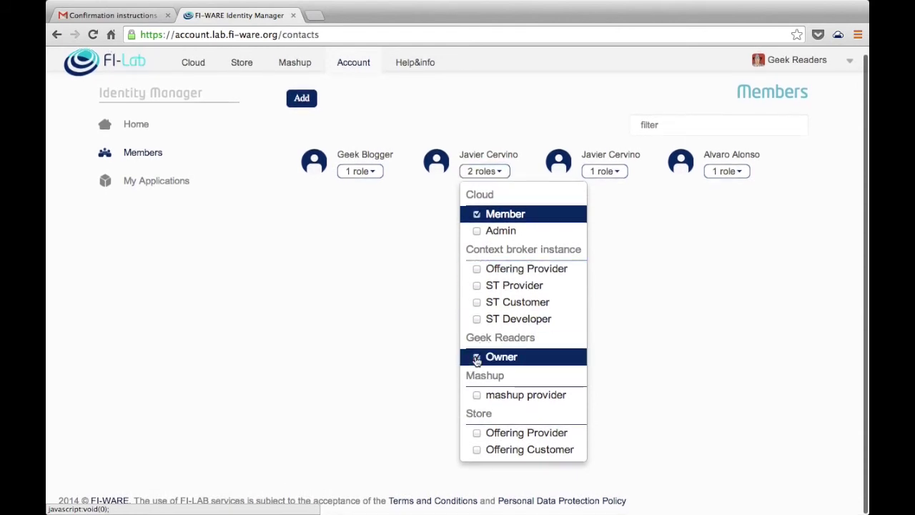
left_click(618, 283)
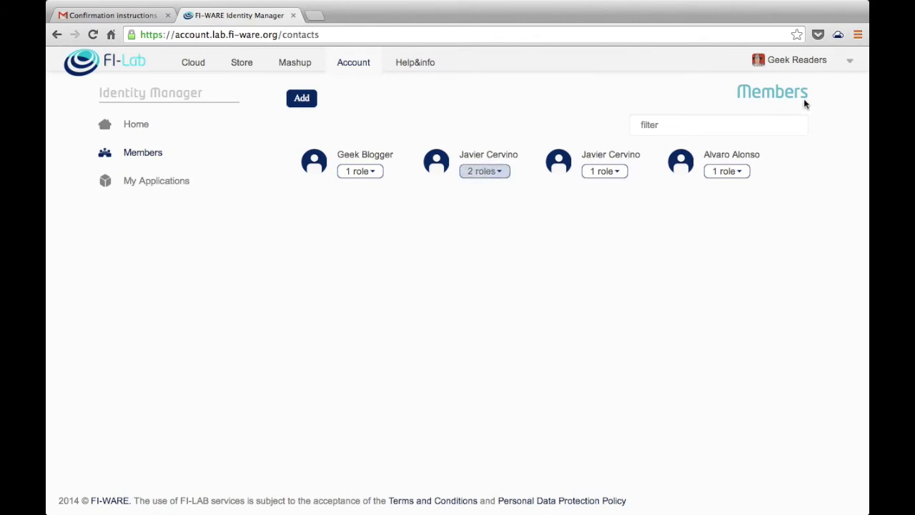
left_click(849, 60)
Step: Sign out of the organization session and sign back in as the promoted user with their e-mail and password
left_click(810, 147)
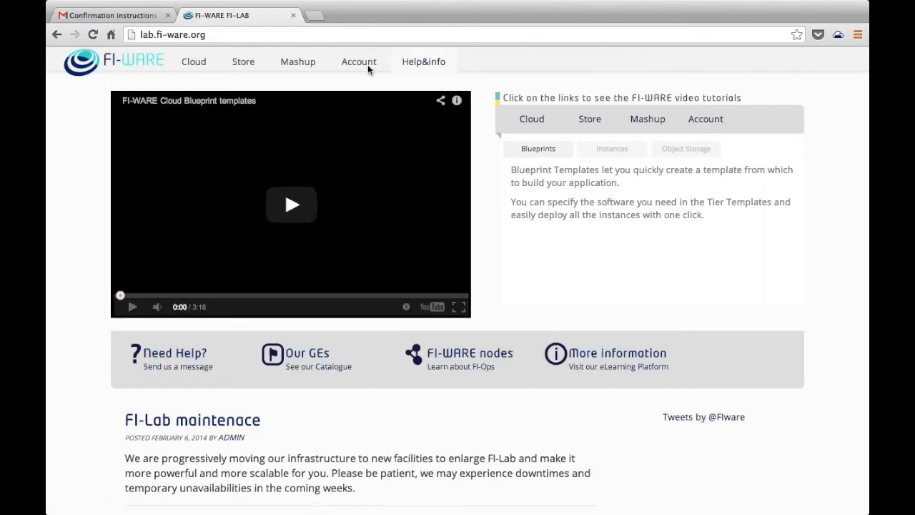
left_click(364, 65)
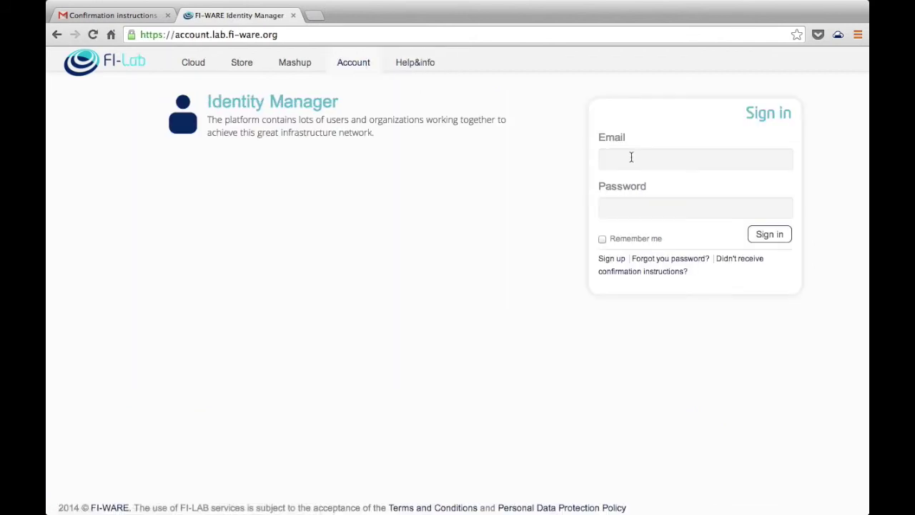
left_click(632, 157)
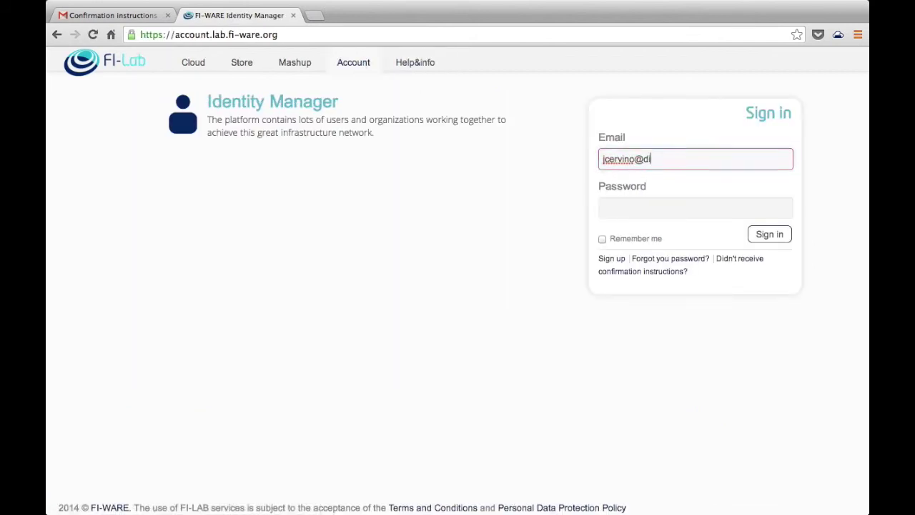
key("Tab")
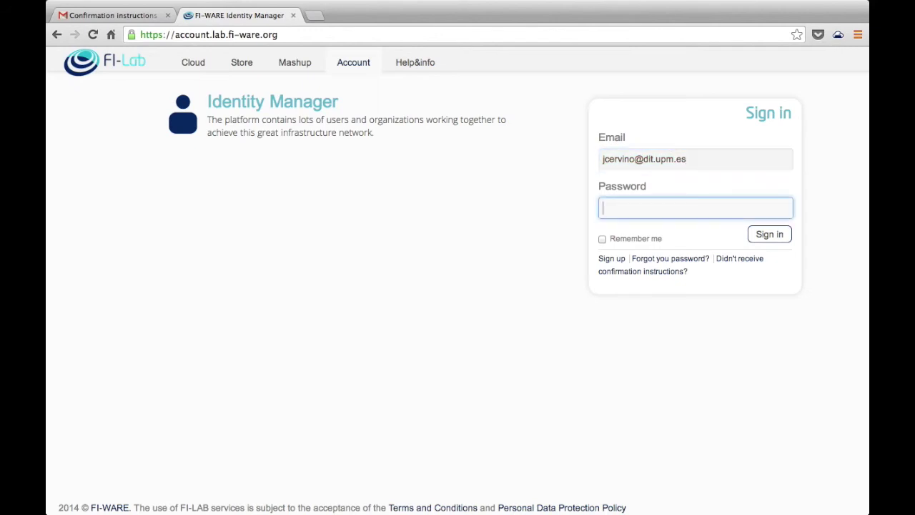
type("•••")
key("Return")
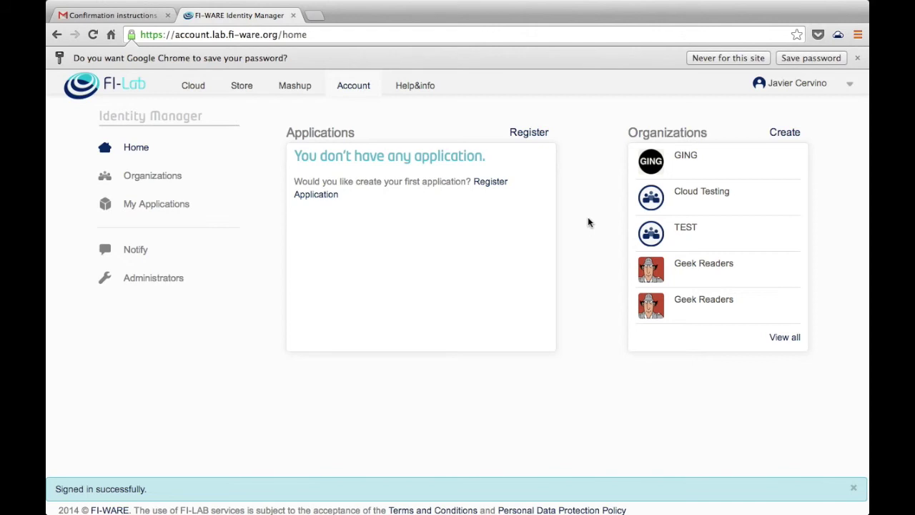
Step: Open the Geek Readers organization page, then switch session to act on behalf of Geek Readers
left_click(678, 302)
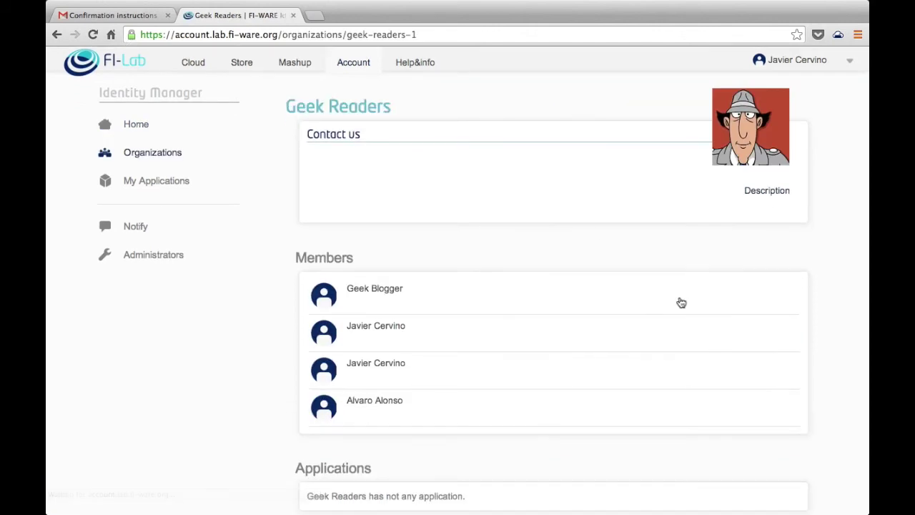
scroll(682, 302, "down", 2)
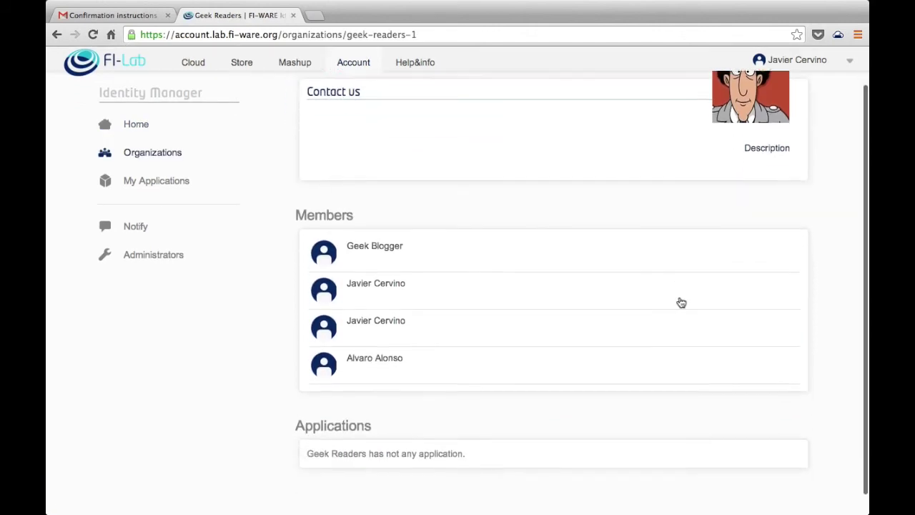
scroll(681, 302, "up", 2)
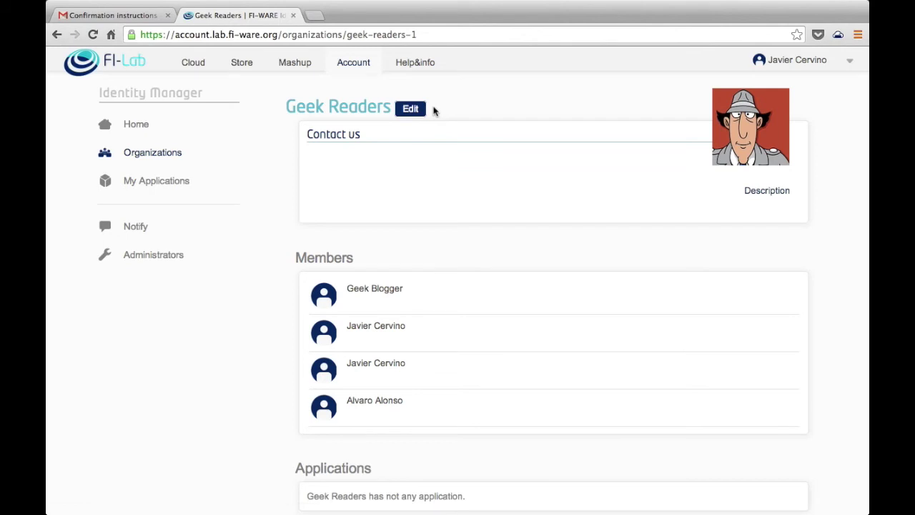
left_click(850, 62)
mouse_move(838, 86)
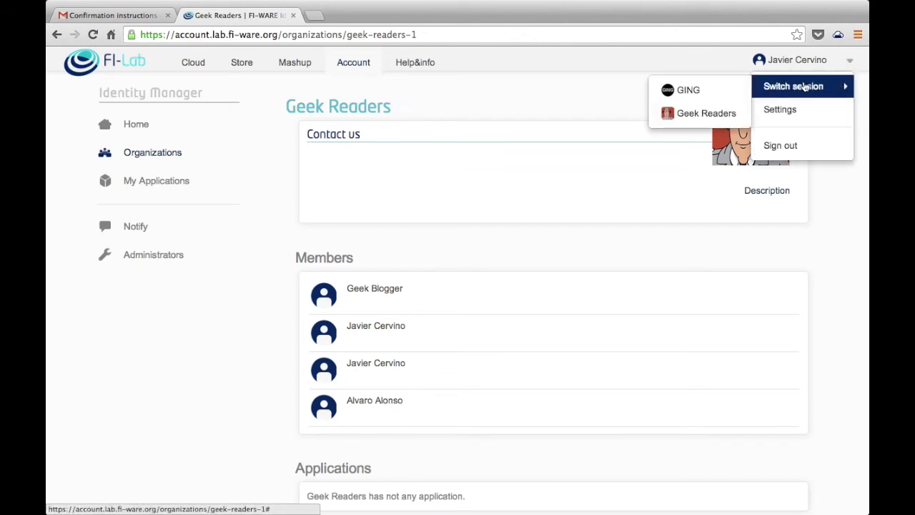
left_click(704, 113)
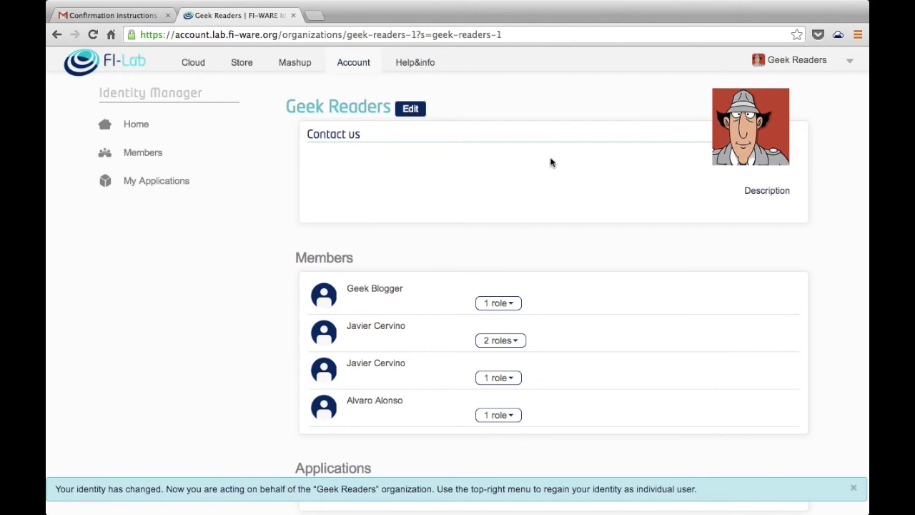
left_click(851, 61)
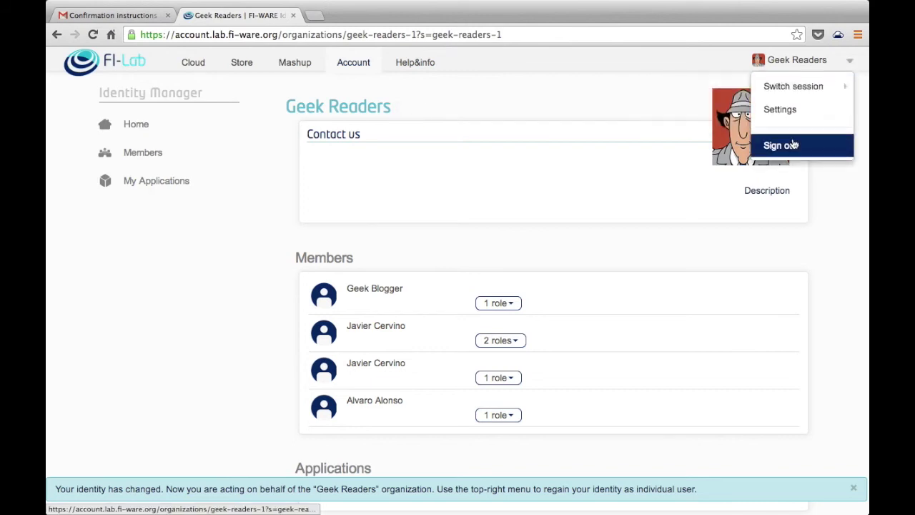
Step: Sign out of the organization session and sign in as another member using their e-mail
left_click(793, 145)
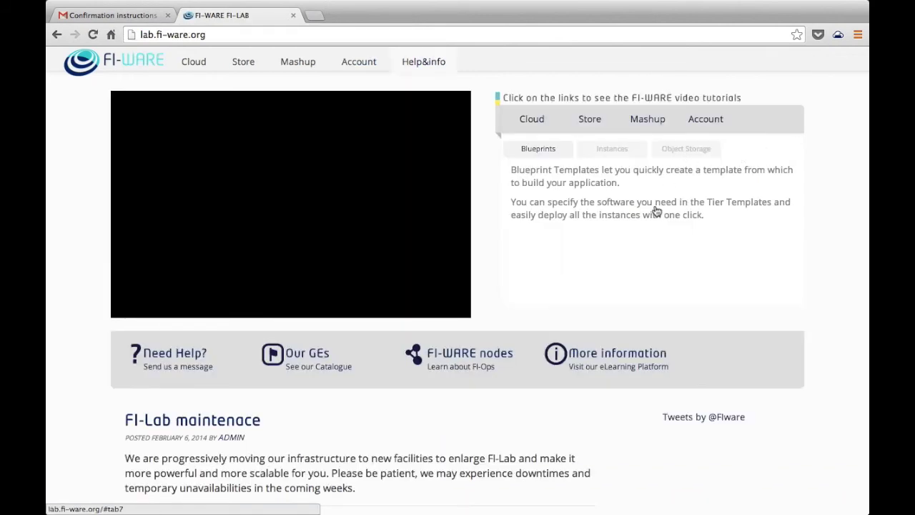
left_click(372, 64)
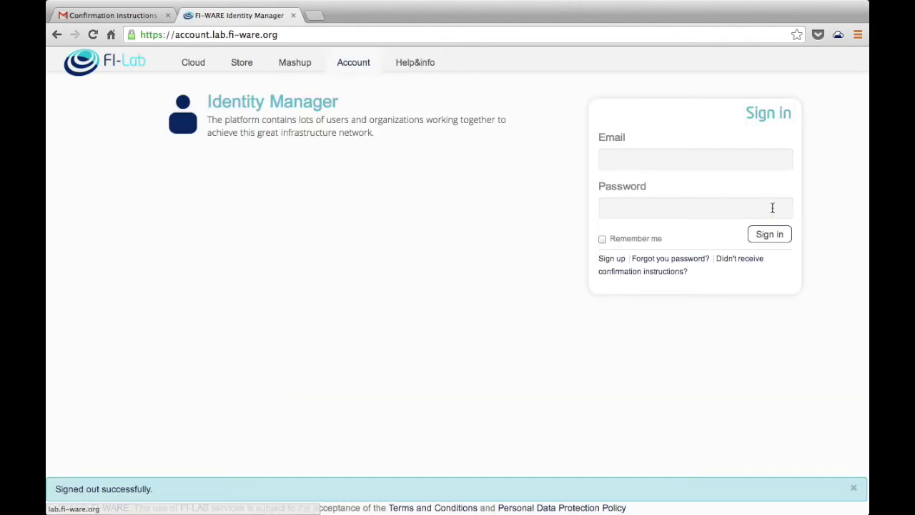
left_click(694, 160)
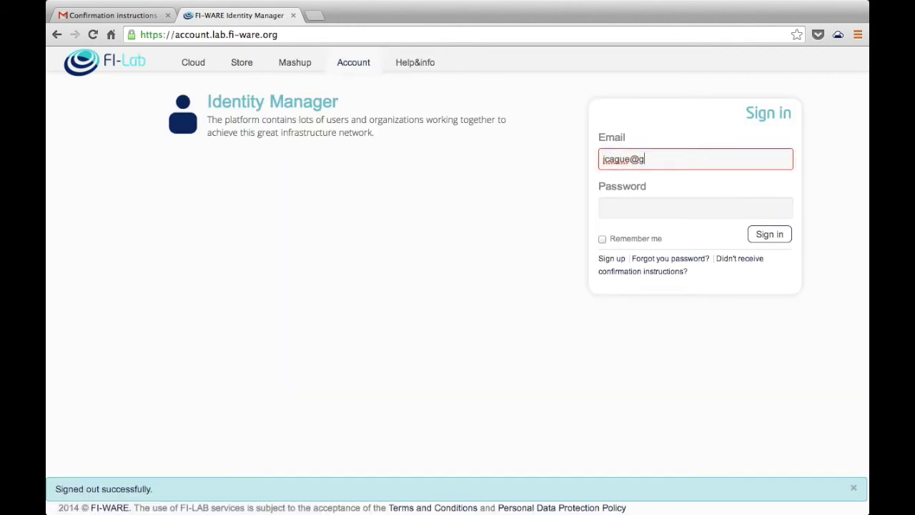
key("Tab")
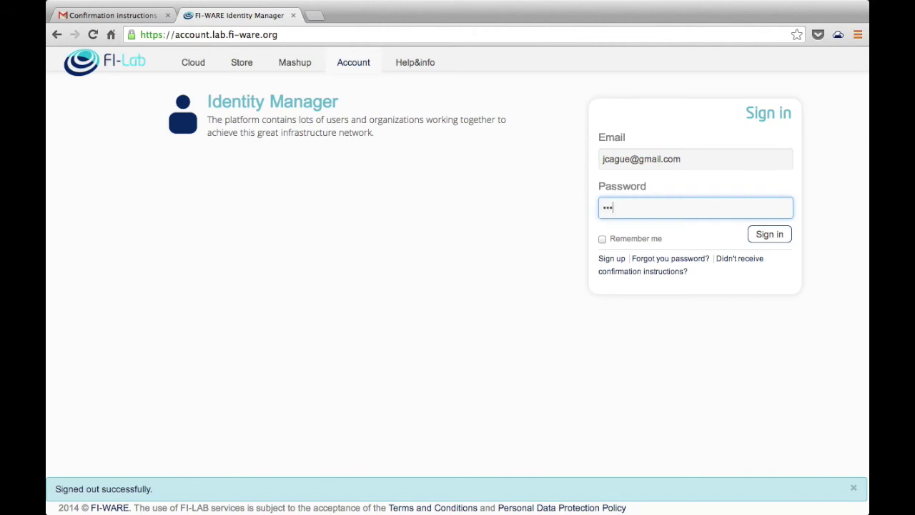
key("Return")
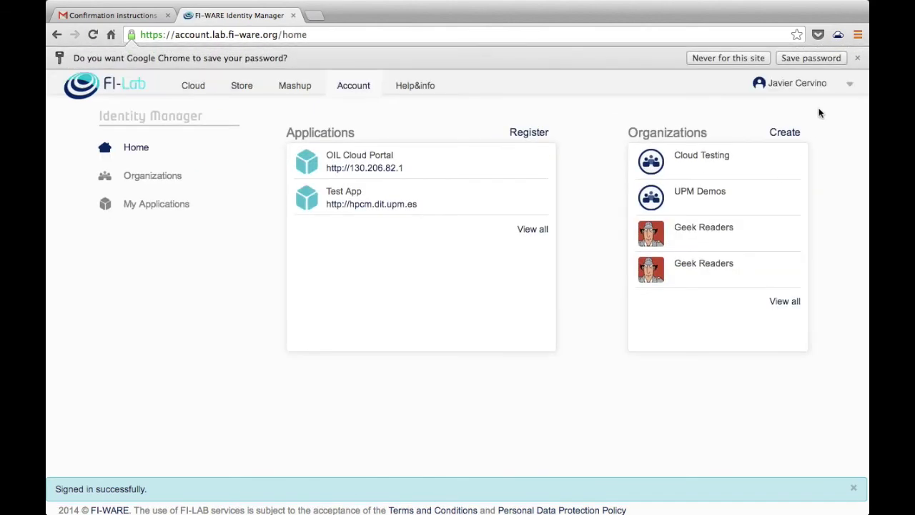
Step: Confirm Switch session offers no Geek Readers option for this member, then sign out
left_click(849, 86)
mouse_move(824, 109)
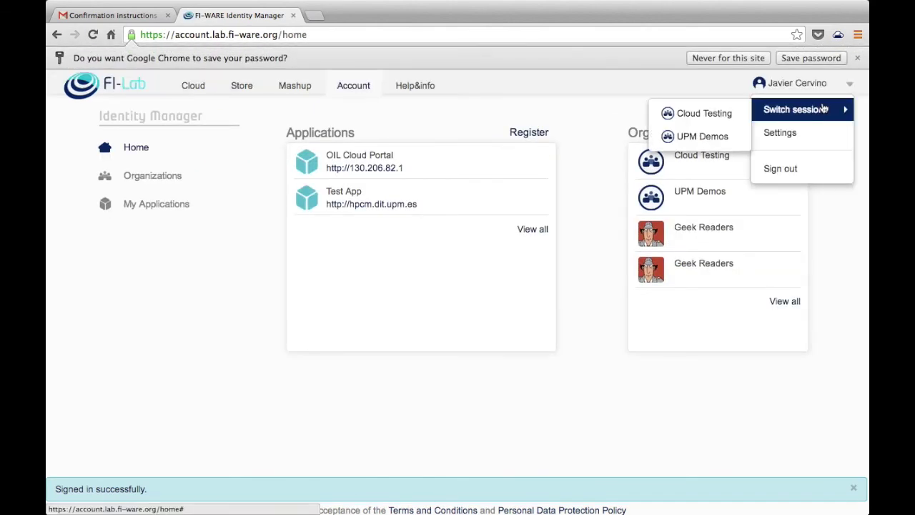
left_click(816, 216)
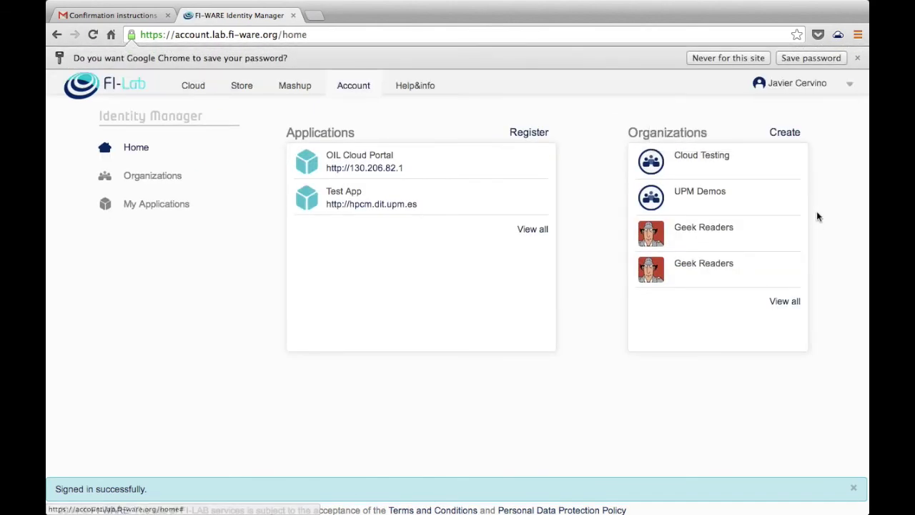
left_click(851, 86)
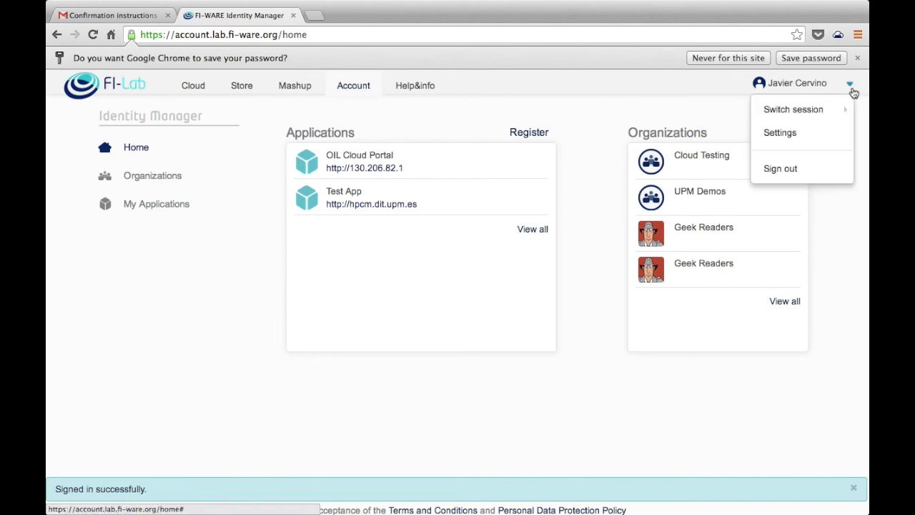
left_click(799, 168)
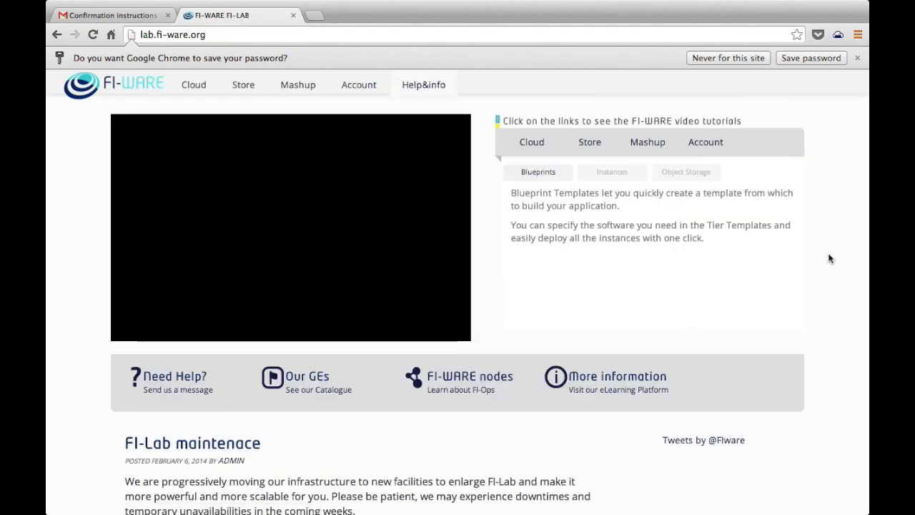